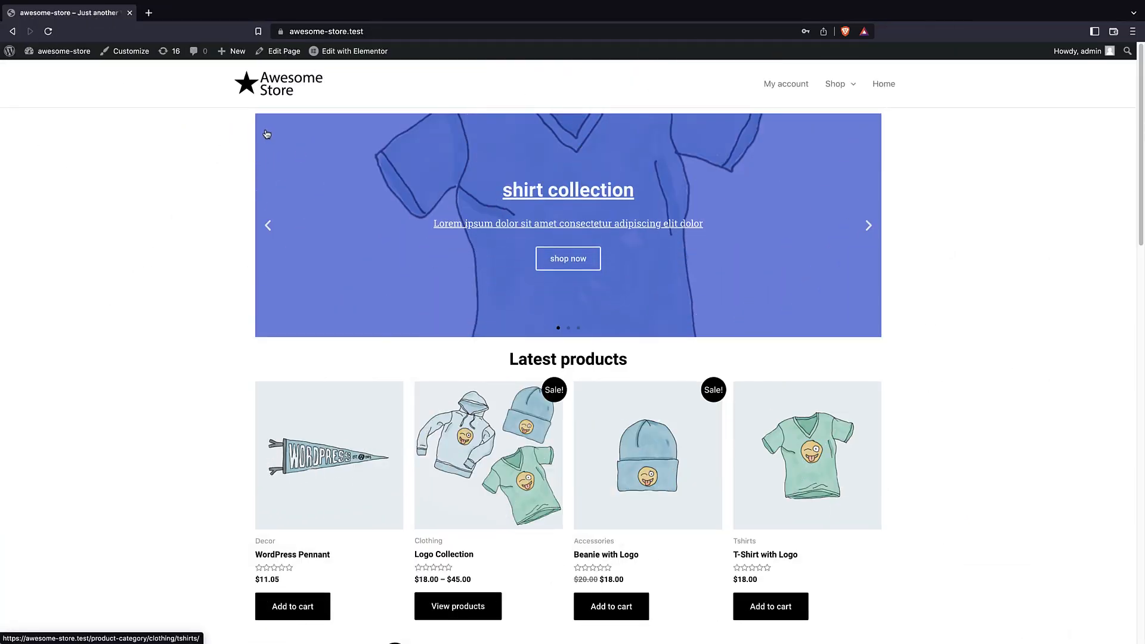
Scroll through the Awesome Store home page product grid to look over the products
scroll(267, 134, down, 8)
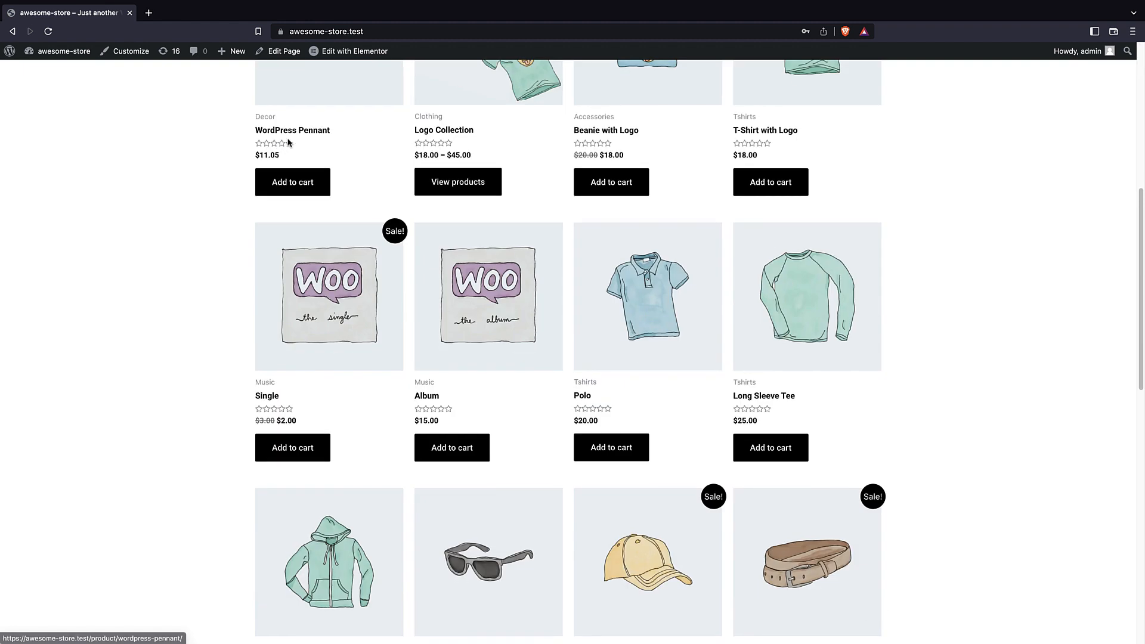
scroll(288, 142, up, 7)
scroll(288, 142, up, 2)
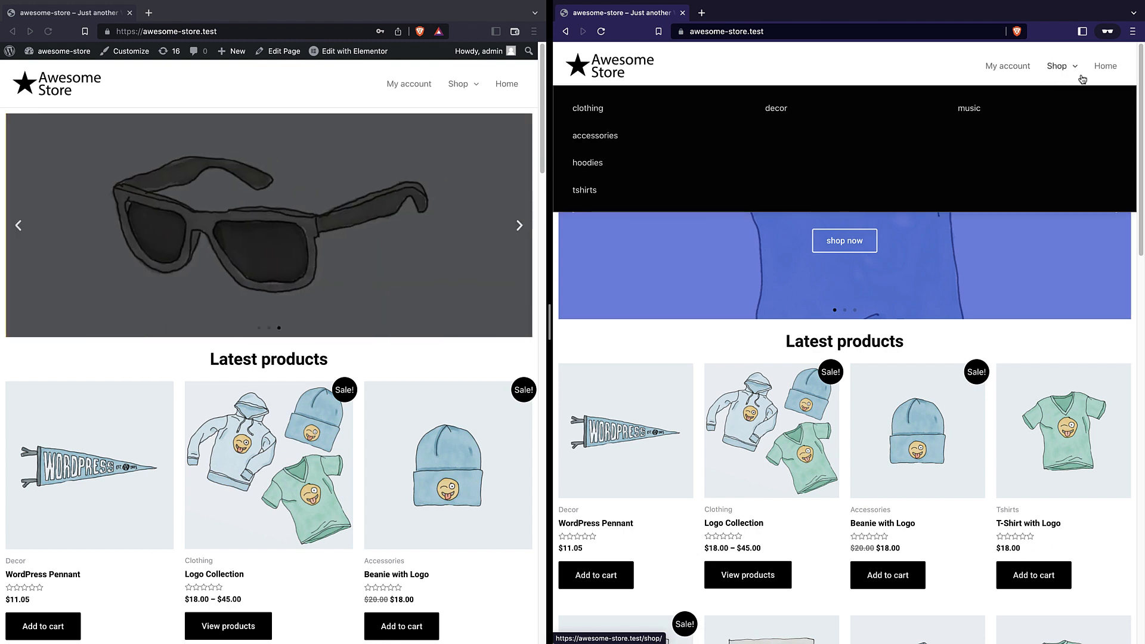
Register a new customer account on the My account page with an email address and password
mouse_move(1085, 74)
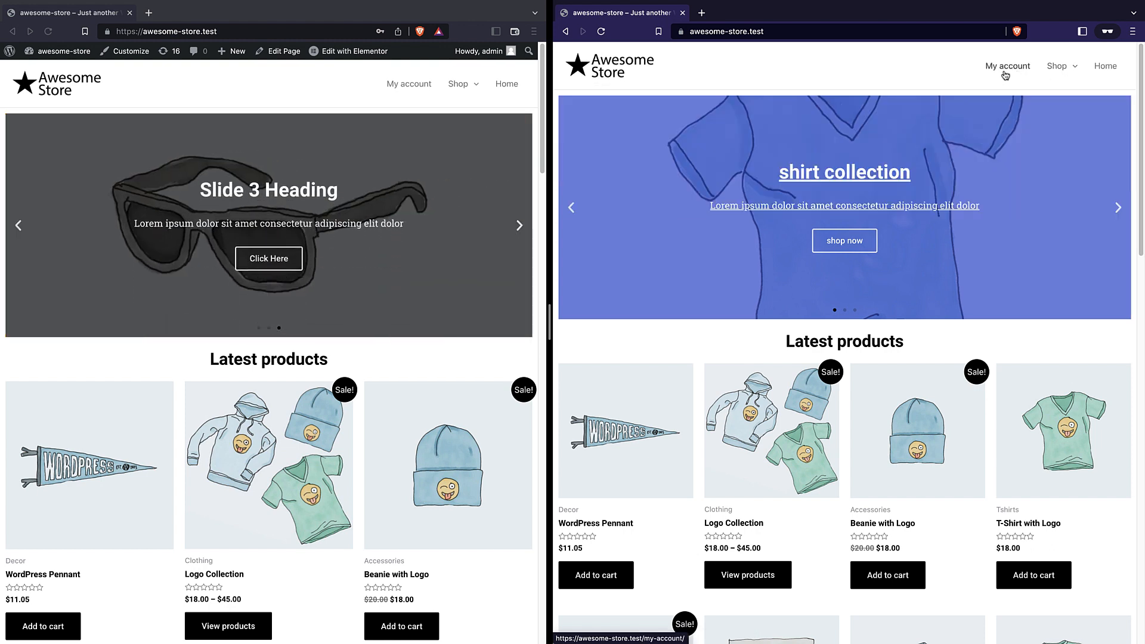
click(1006, 67)
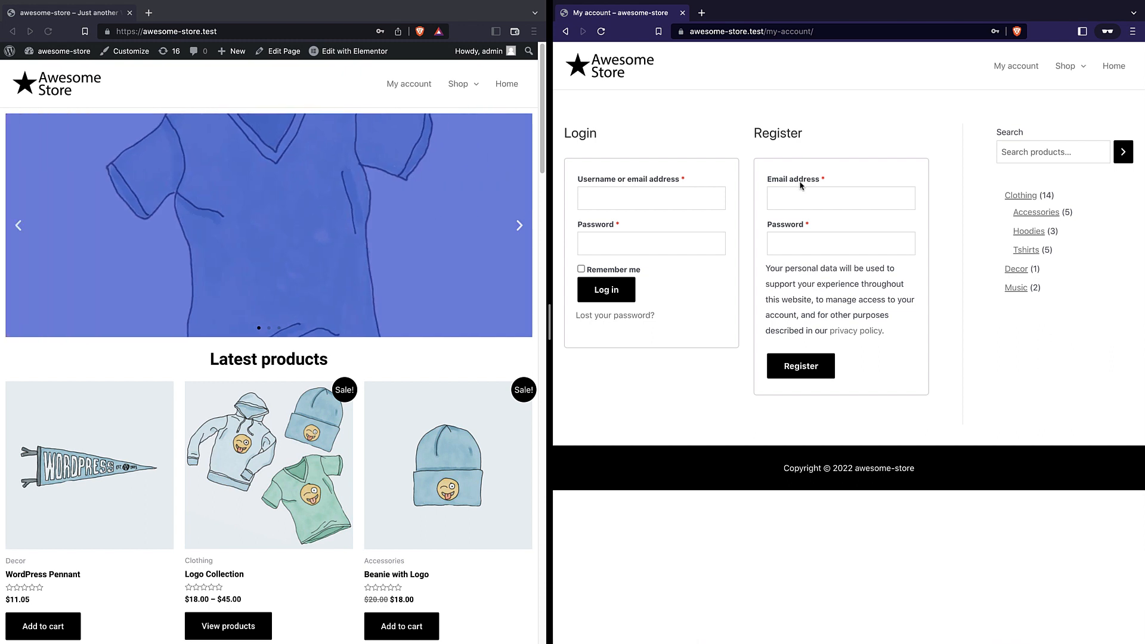
click(798, 194)
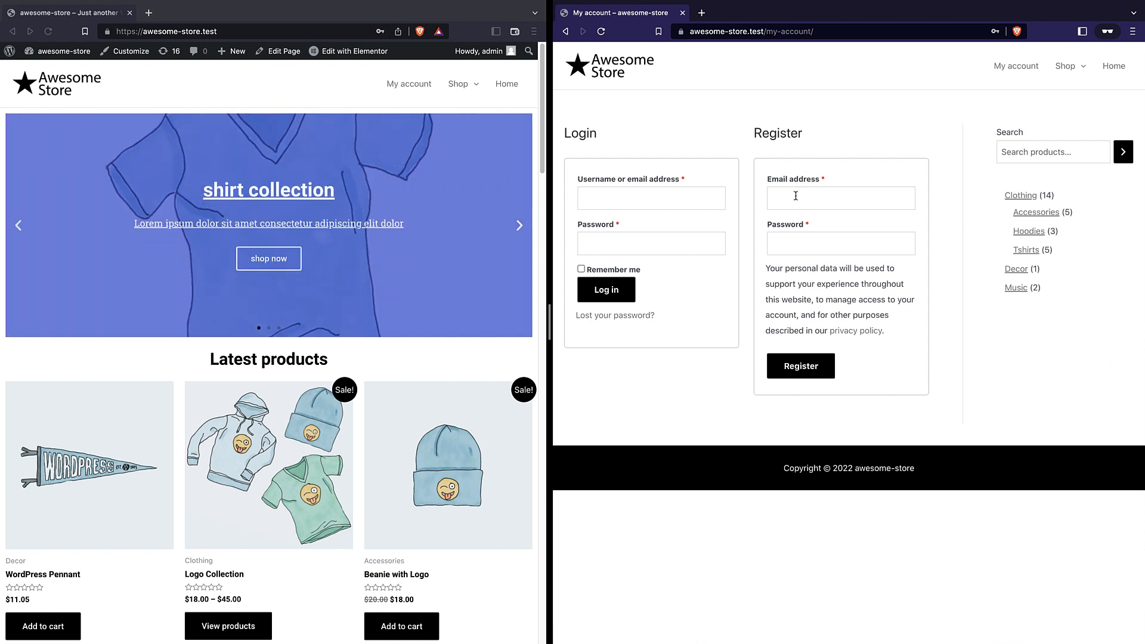
text(ash)
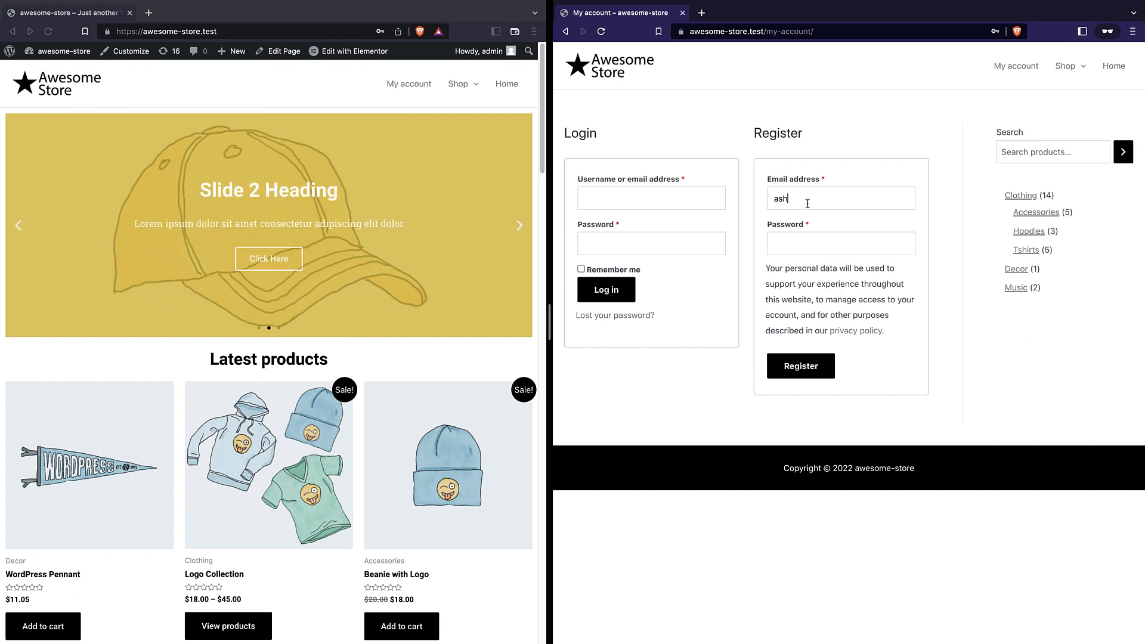
text(@example.com)
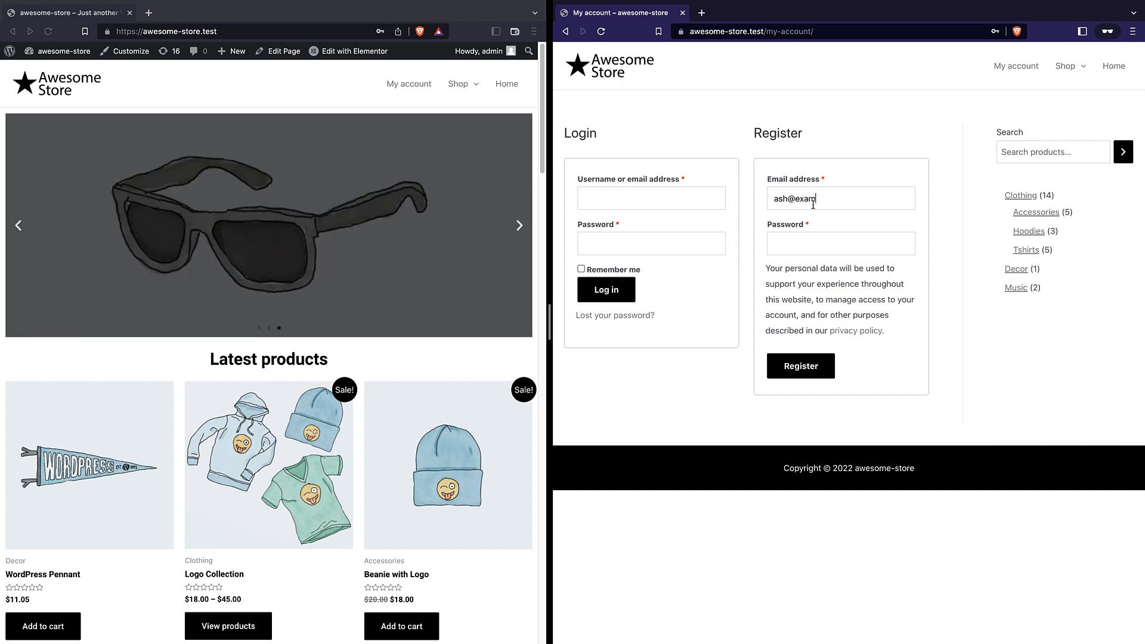
key(Tab)
text(pass•••••••••••••)
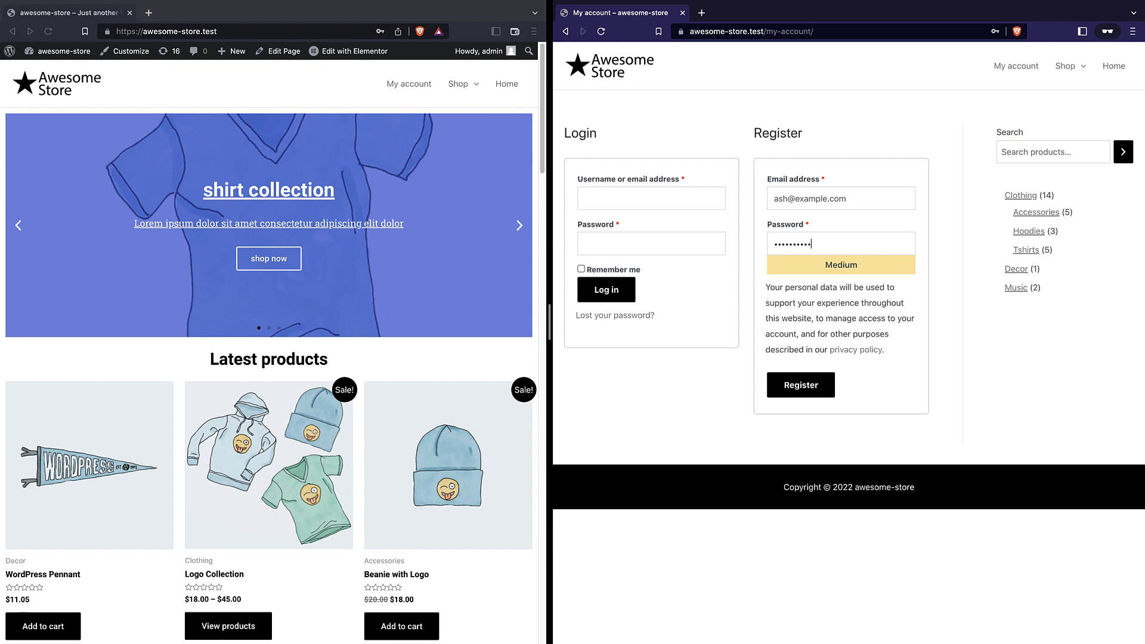
click(821, 385)
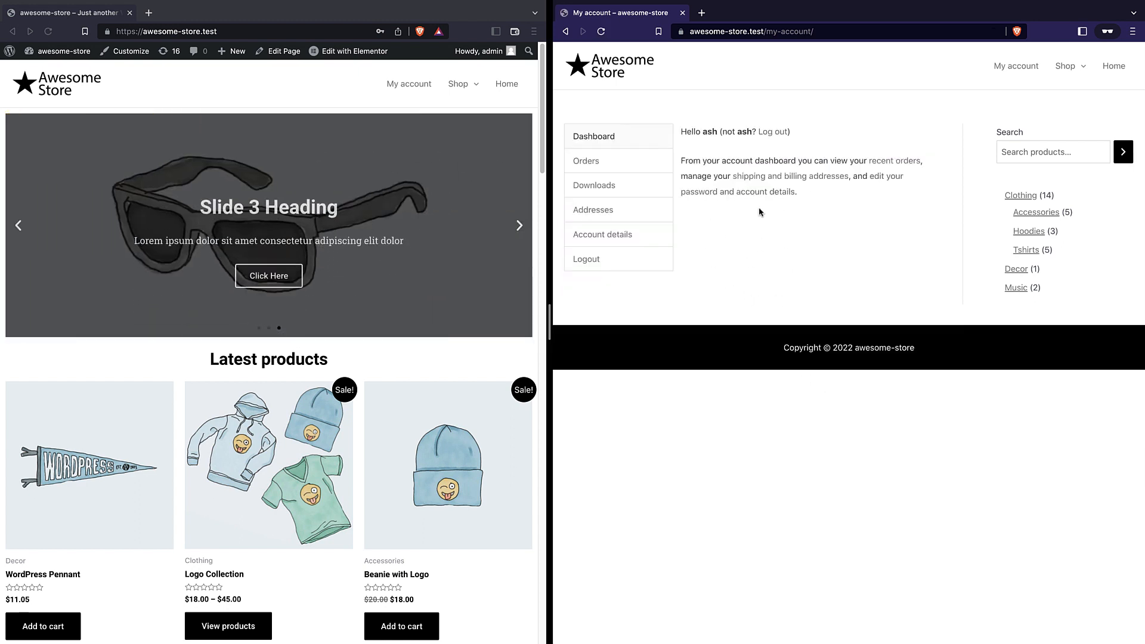
Add Beanie and Beanie with Logo from Clothing to the cart and proceed to checkout
click(1015, 199)
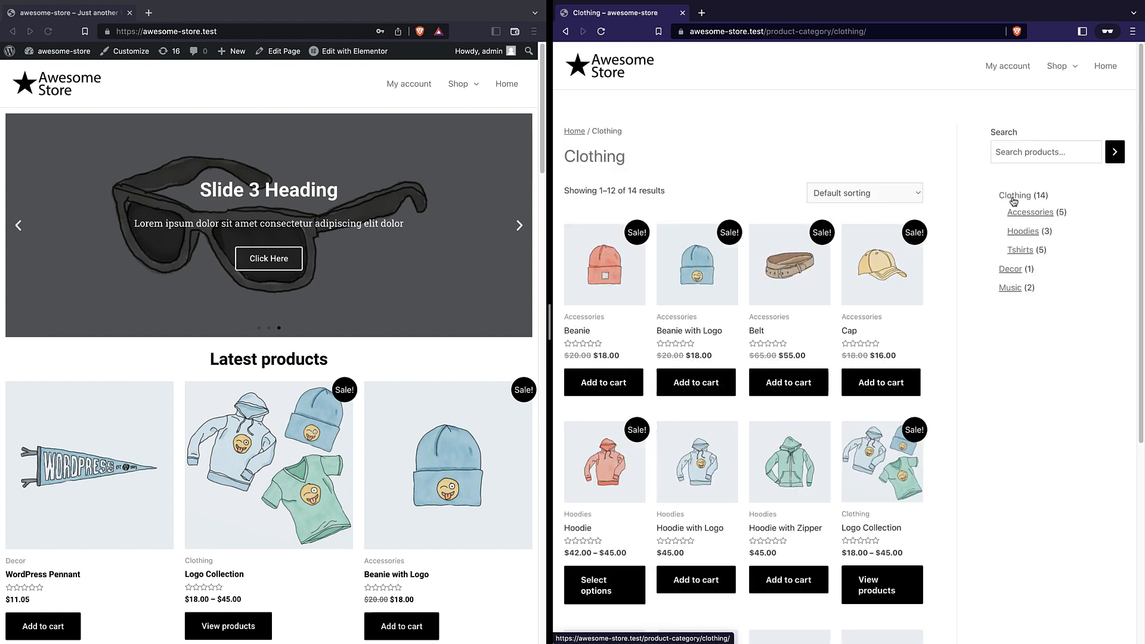
click(617, 392)
click(686, 385)
click(594, 420)
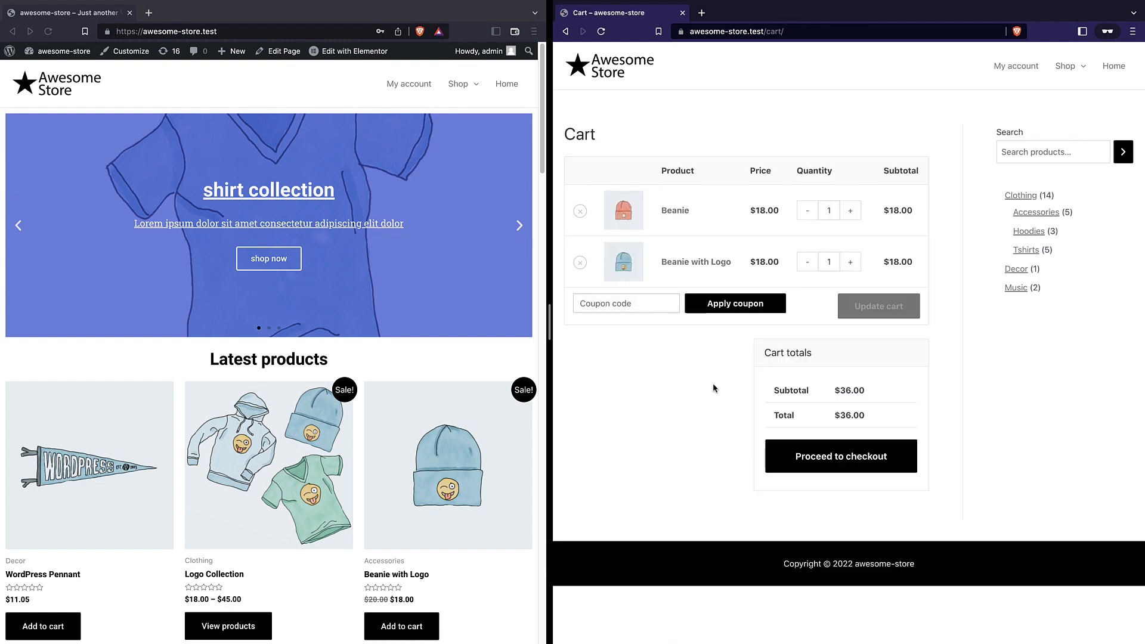
click(816, 458)
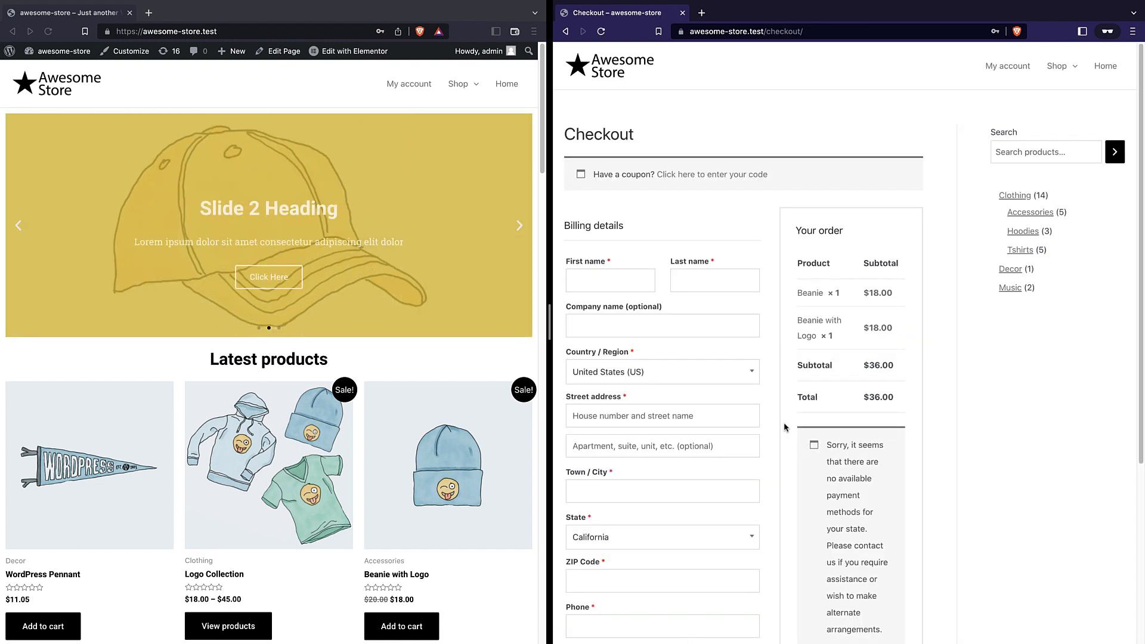
Review the checkout's default billing fields, then switch the left window to the WordPress admin
scroll(775, 417, down, 3)
scroll(653, 289, down, 1)
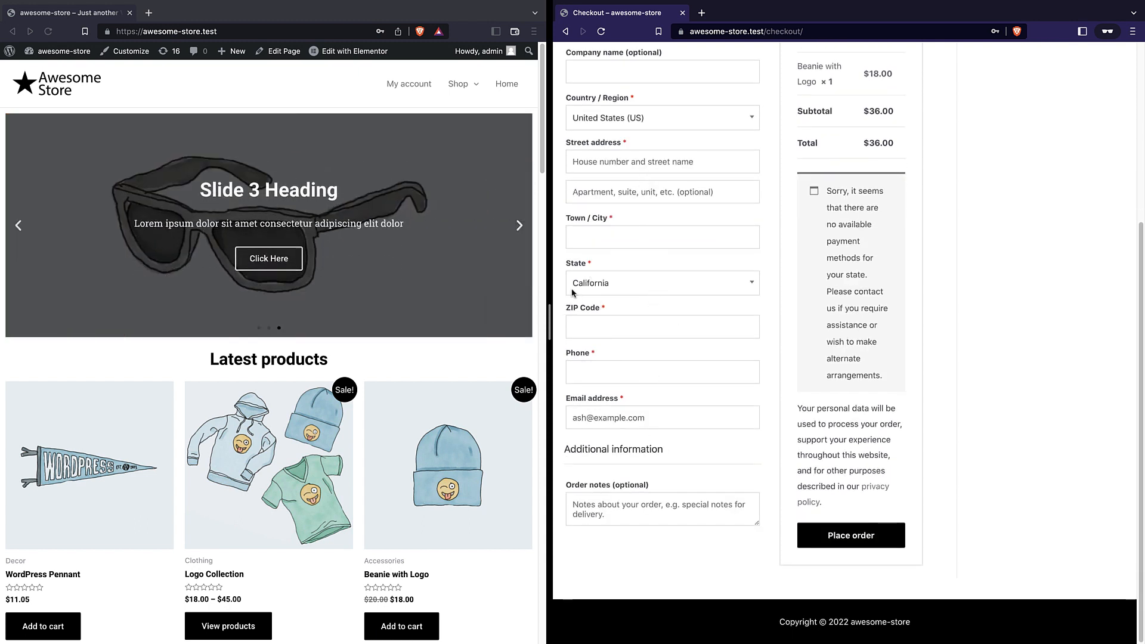
scroll(625, 258, up, 4)
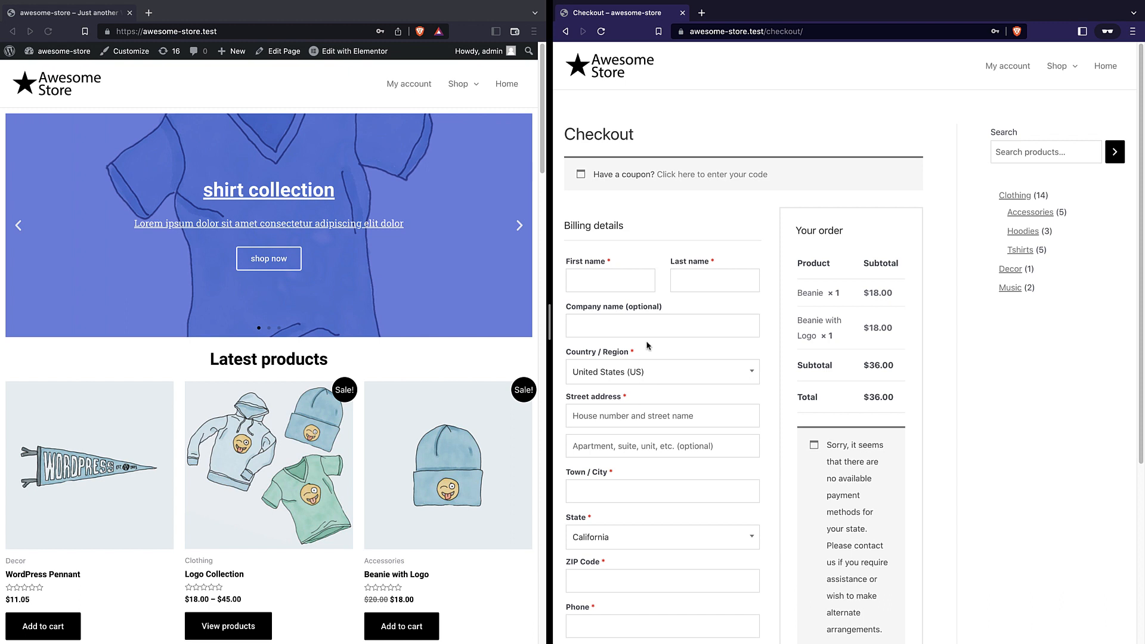
scroll(648, 213, down, 5)
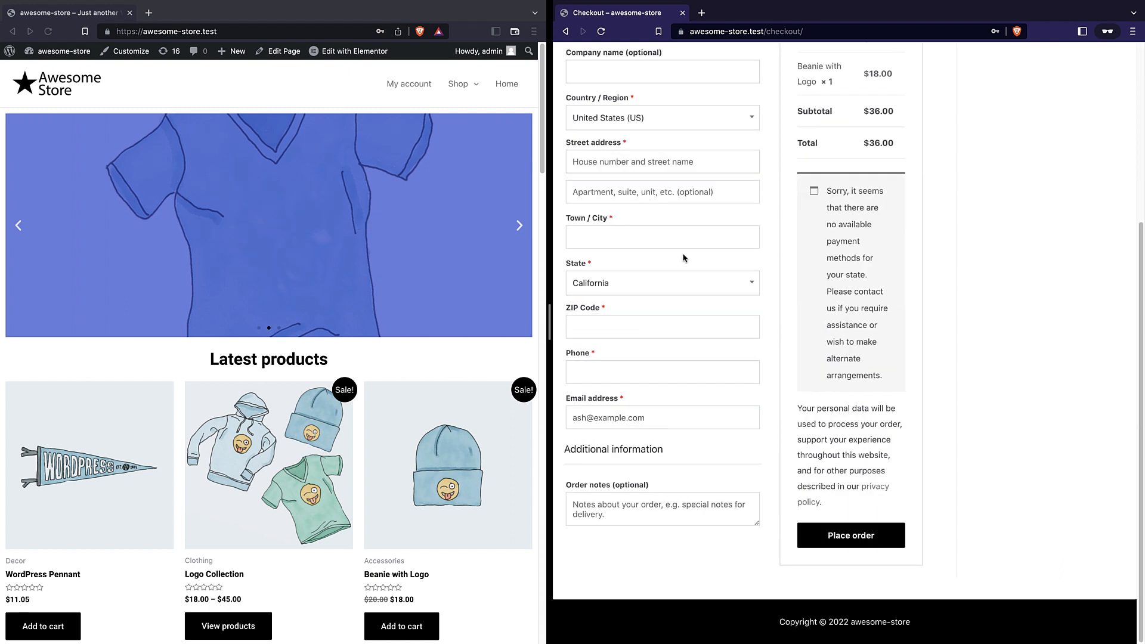
click(11, 52)
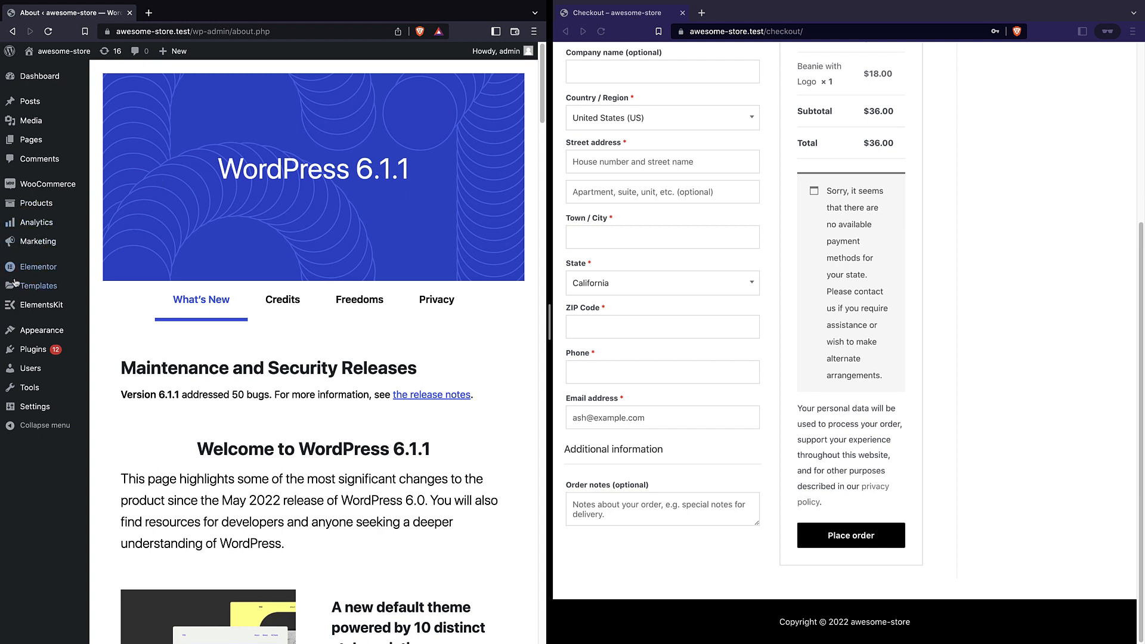
Install and activate Checkout Field Editor for WooCommerce, found by searching 'checkout field', then open WooCommerce > Checkout Form
mouse_move(36, 350)
click(141, 368)
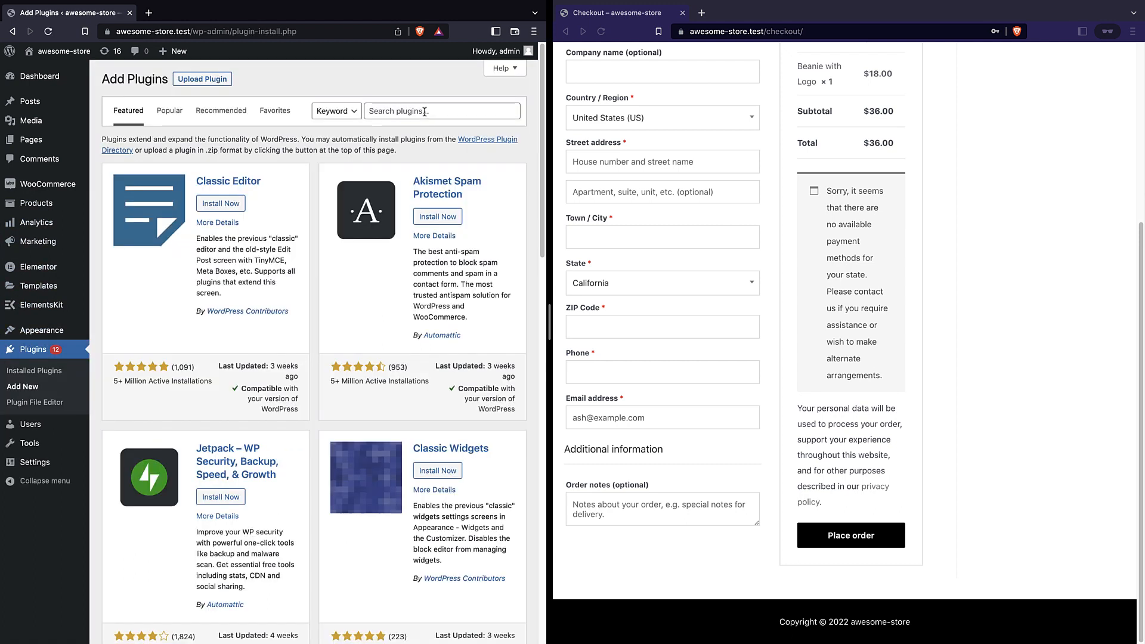
click(402, 110)
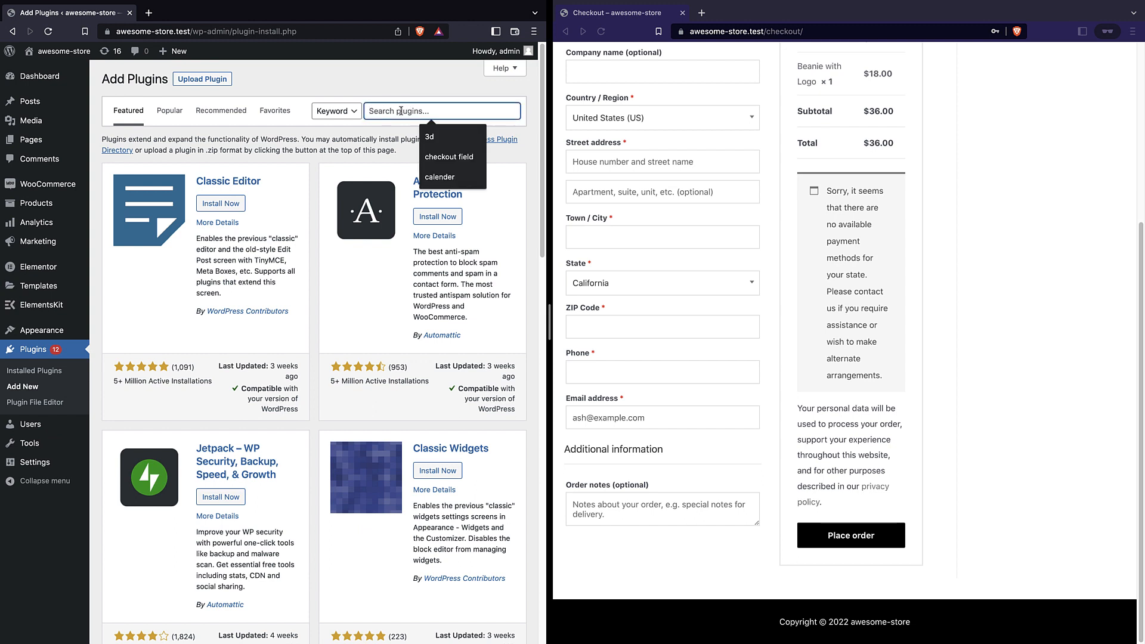
text(checkout field)
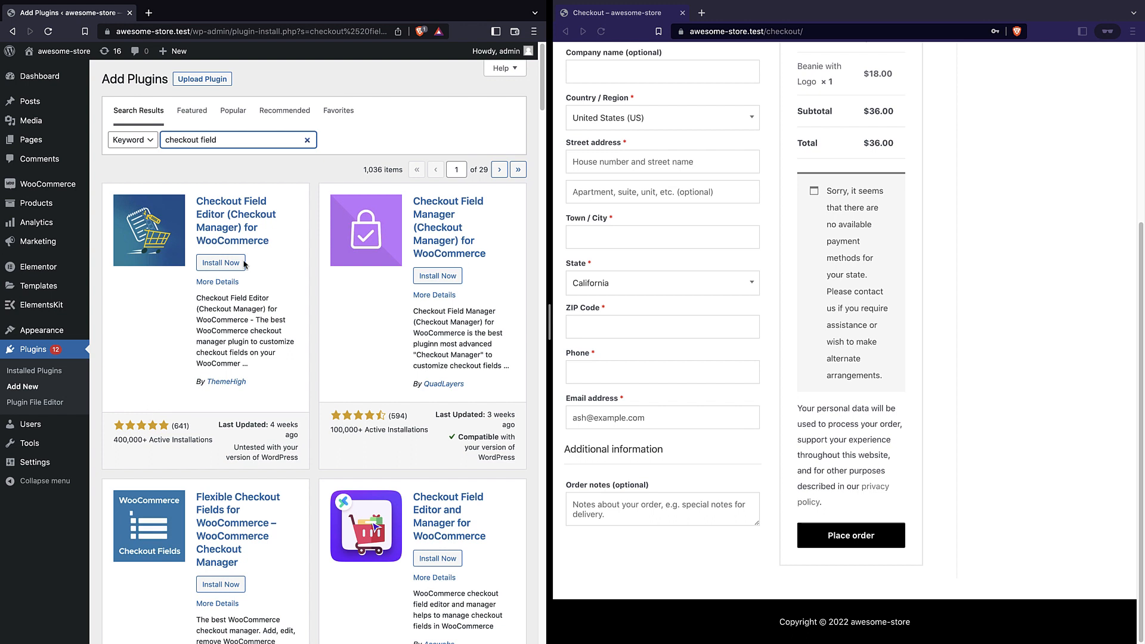
click(219, 264)
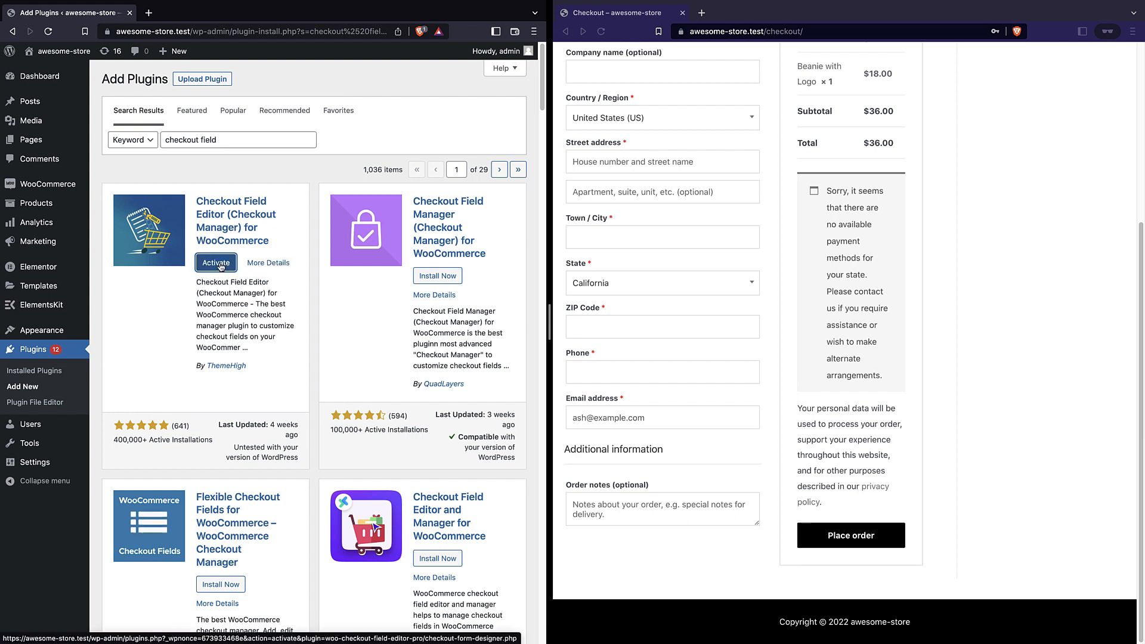
click(220, 266)
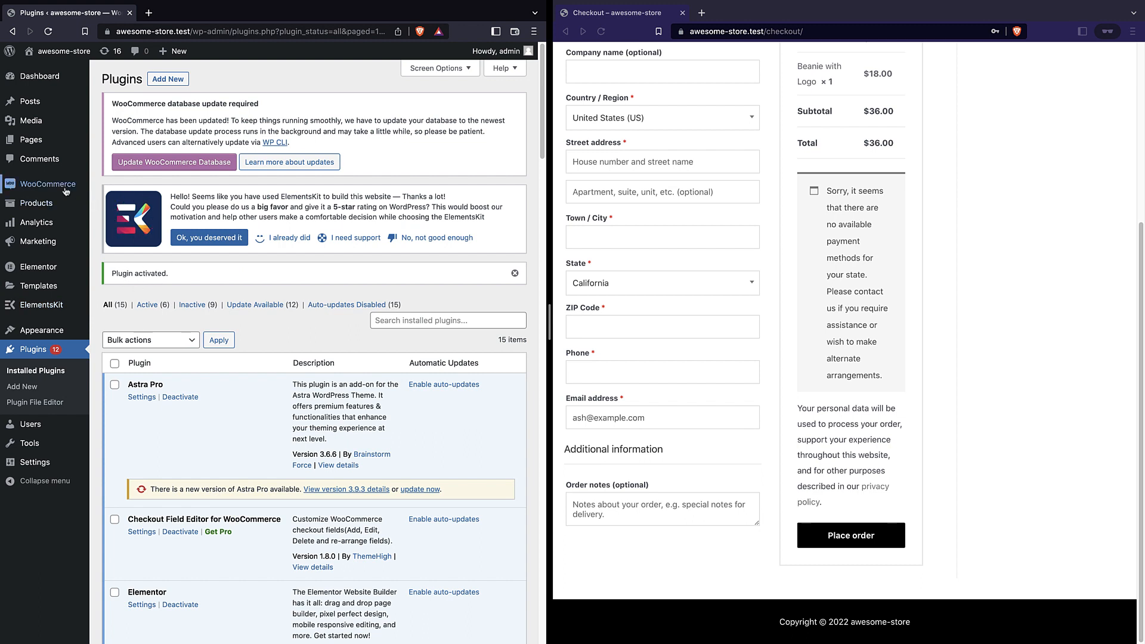
mouse_move(60, 185)
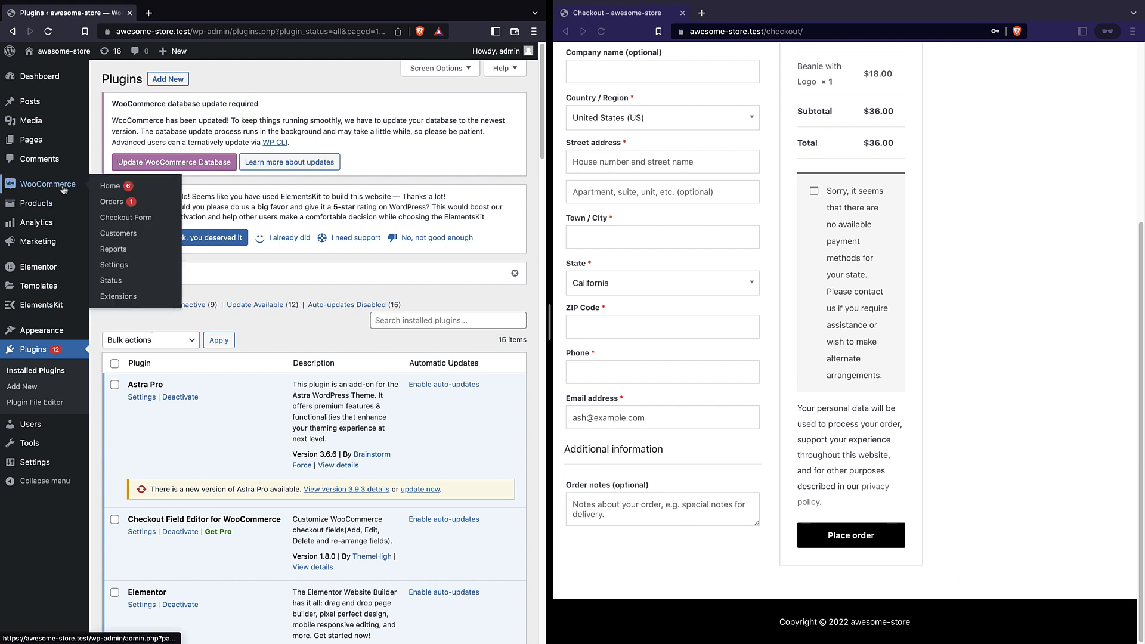
click(132, 218)
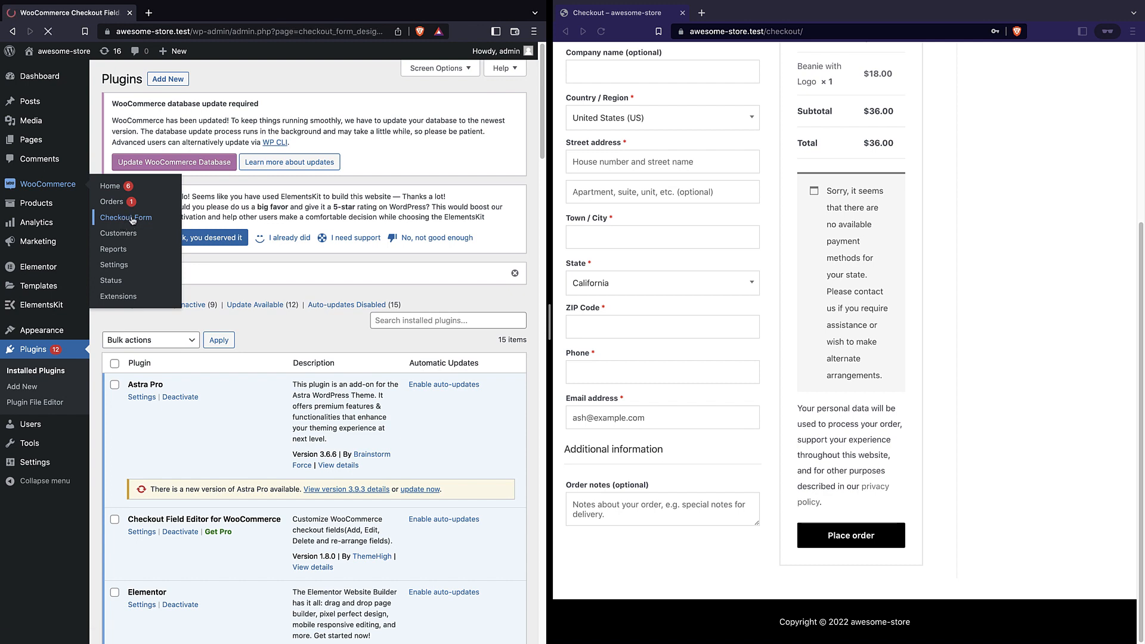
Widen the admin window beside the checkout window and scroll the Billing Fields table
scroll(298, 179, down, 2)
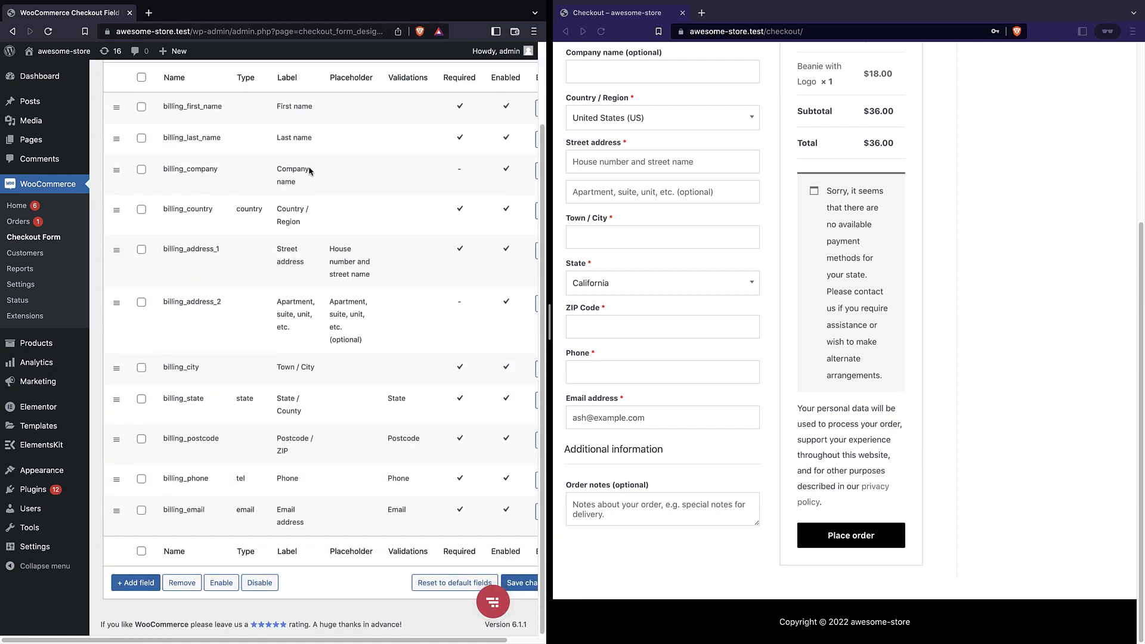
scroll(309, 166, up, 2)
drag(547, 320, 615, 319)
scroll(389, 195, down, 3)
scroll(345, 254, up, 3)
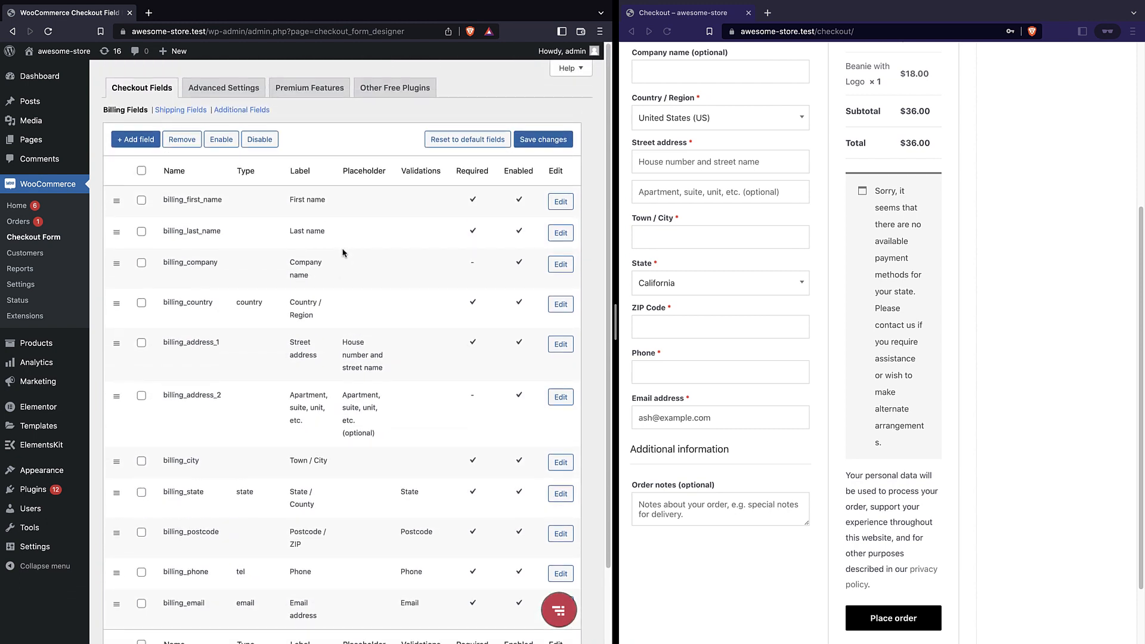
scroll(738, 261, up, 5)
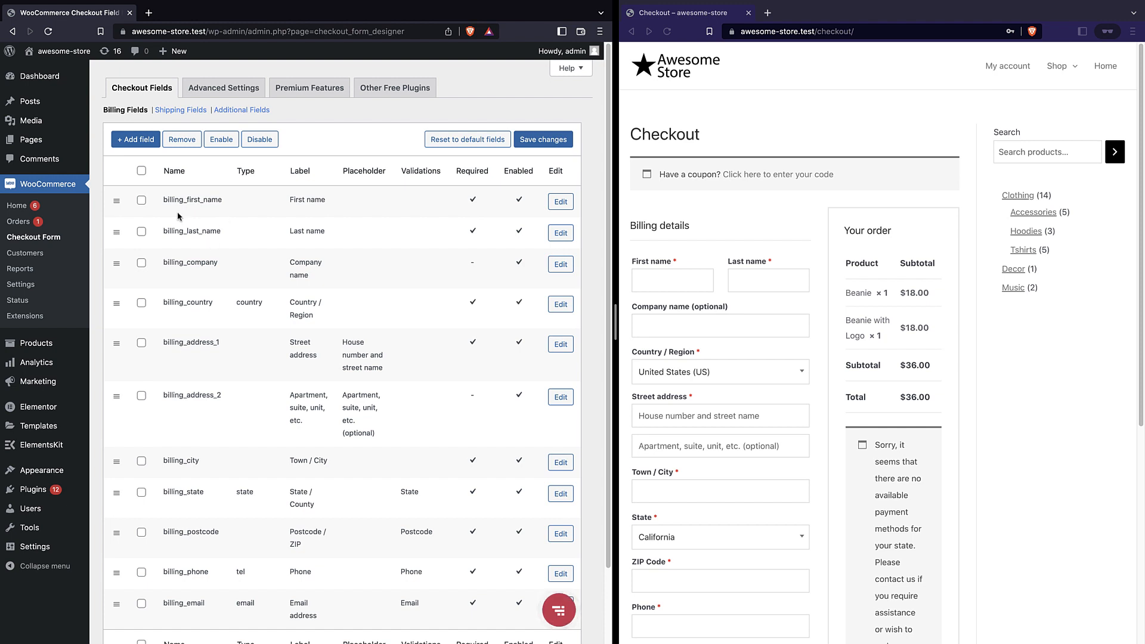
scroll(176, 213, down, 1)
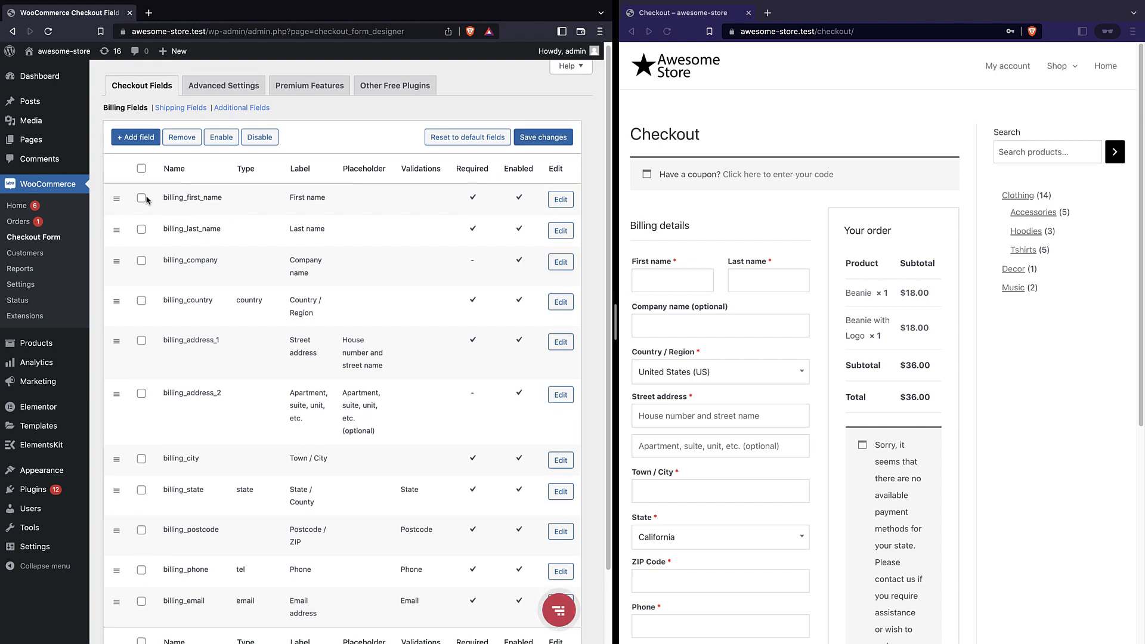
Toggle the billing_last_name and billing_first_name rows while comparing the field list with the live checkout
click(141, 230)
click(142, 198)
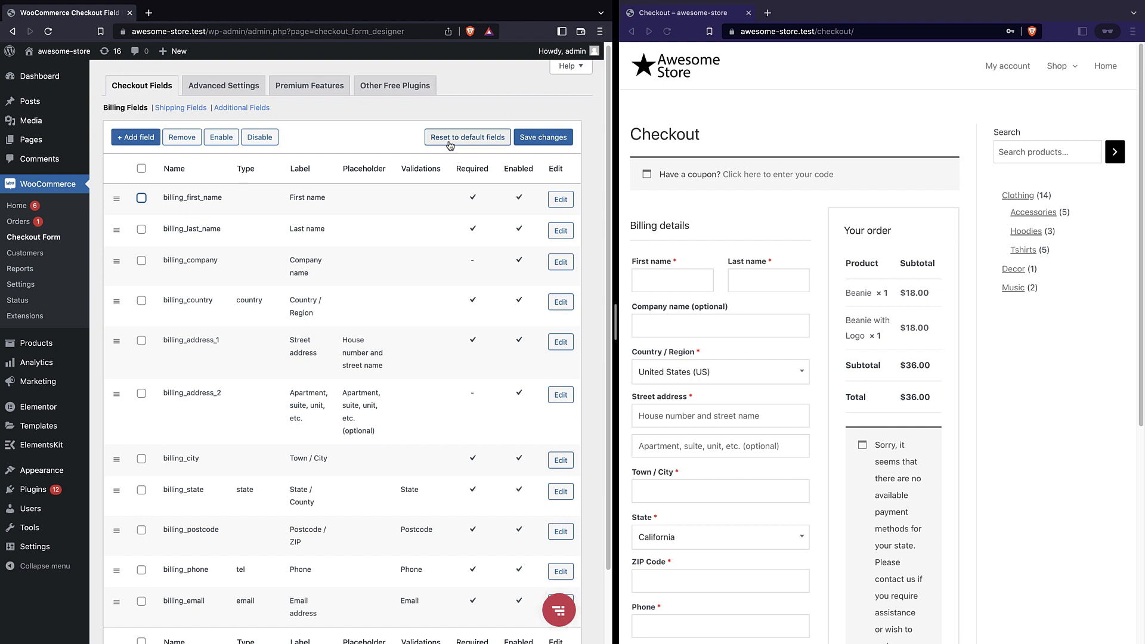
scroll(286, 298, down, 2)
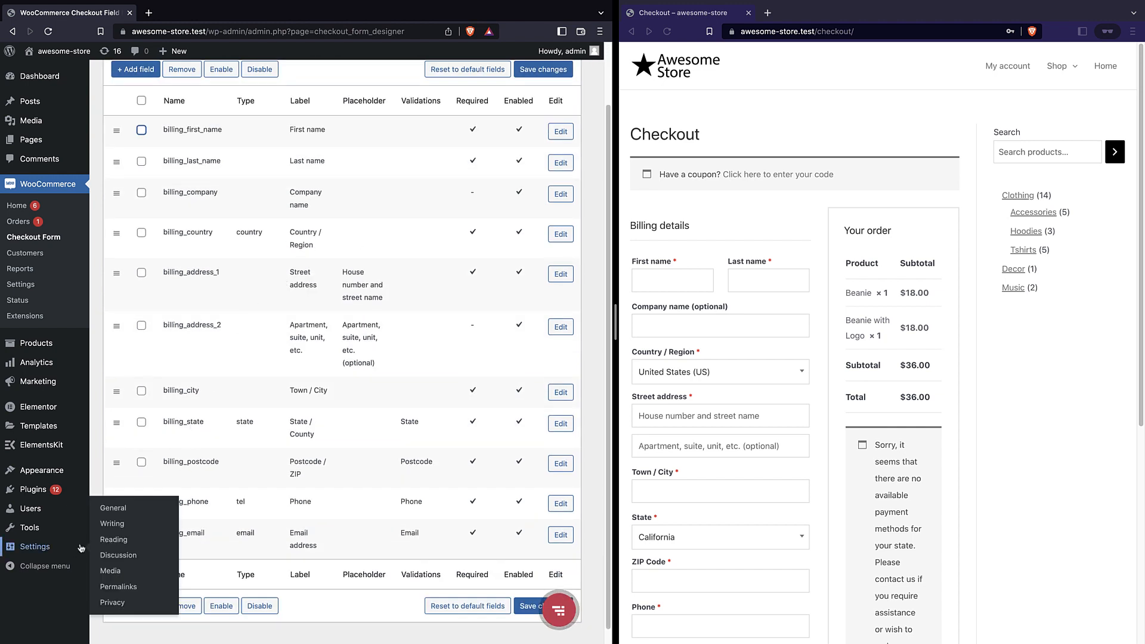
scroll(746, 322, down, 6)
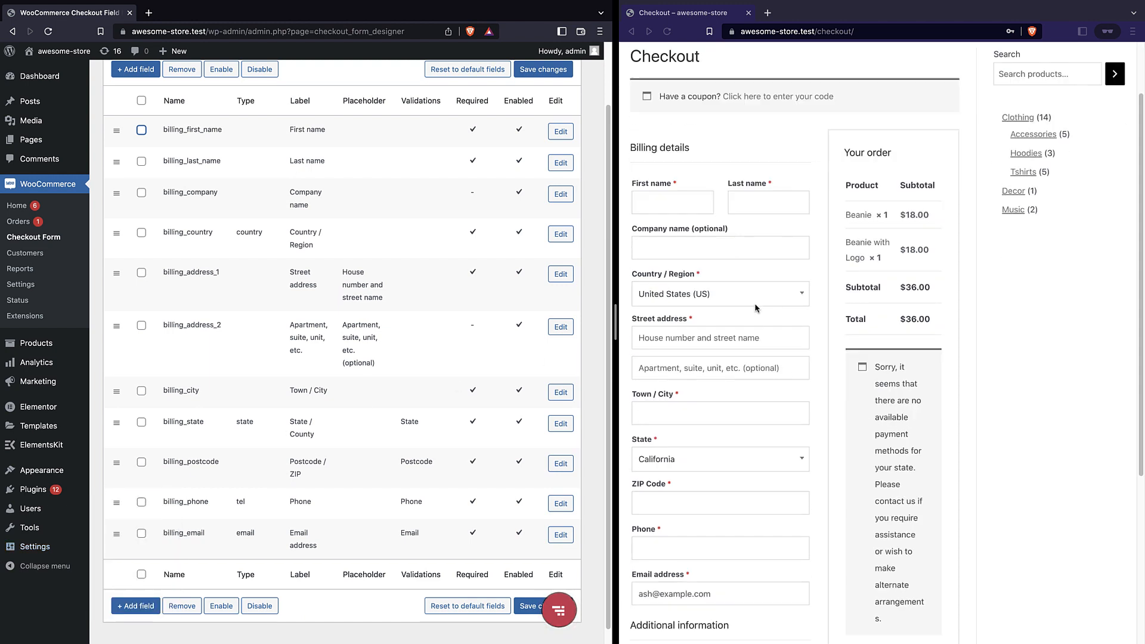
scroll(743, 325, up, 3)
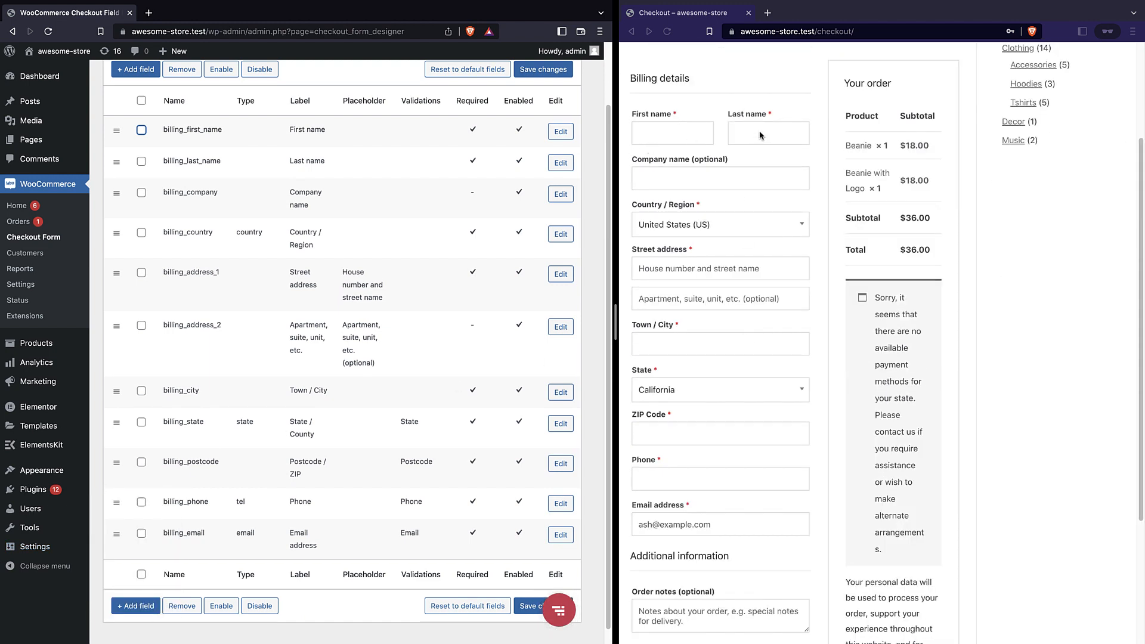
scroll(746, 128, down, 2)
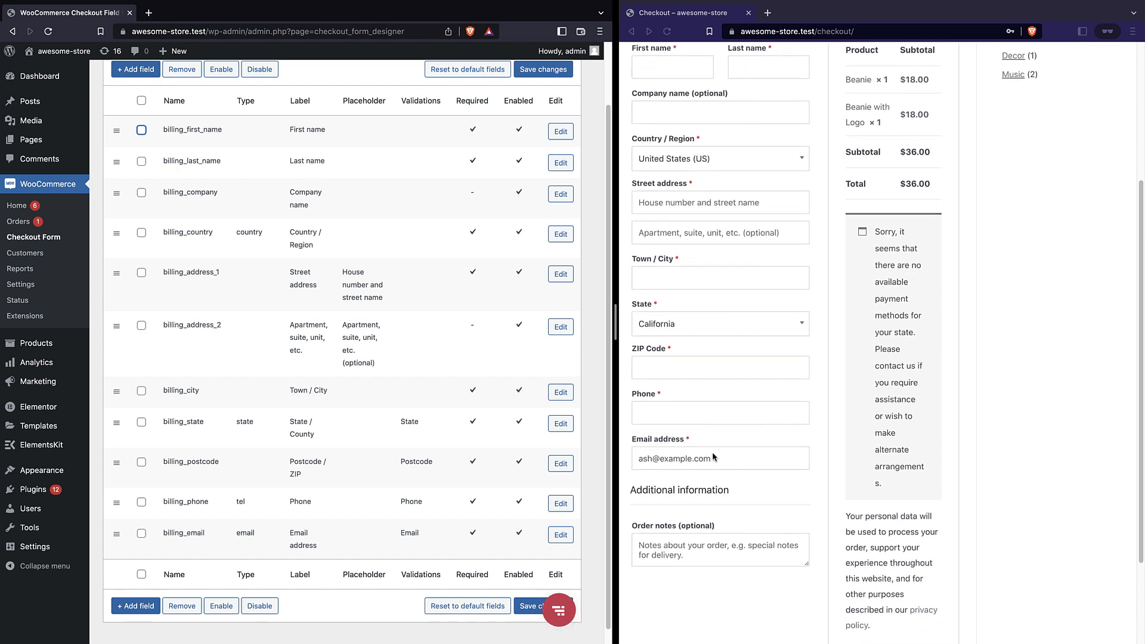
scroll(712, 452, up, 6)
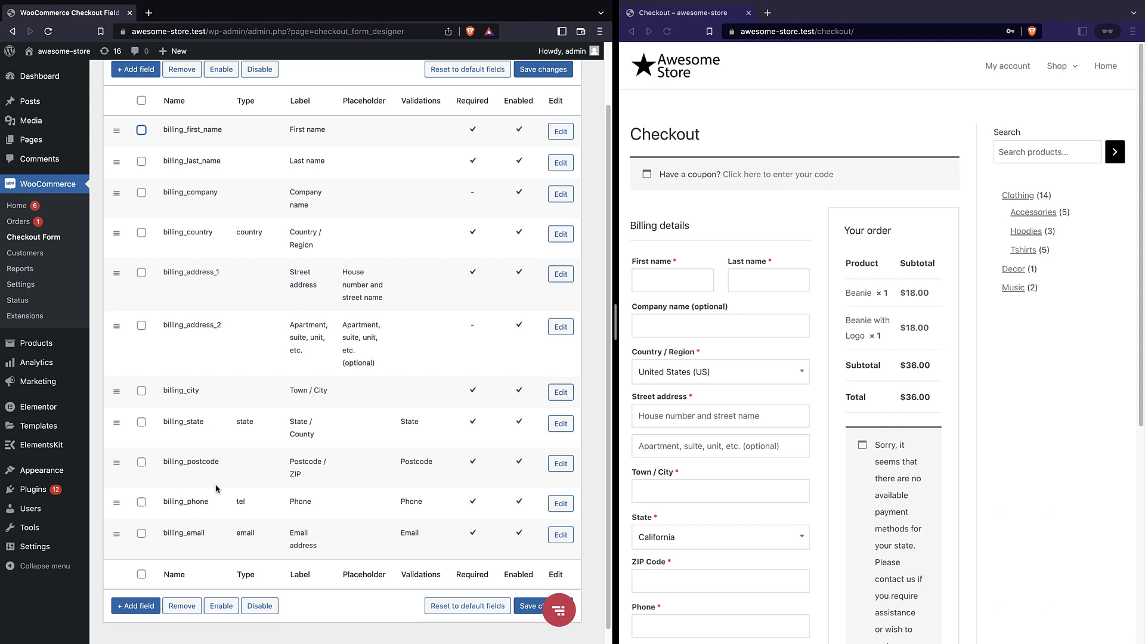
scroll(214, 483, up, 1)
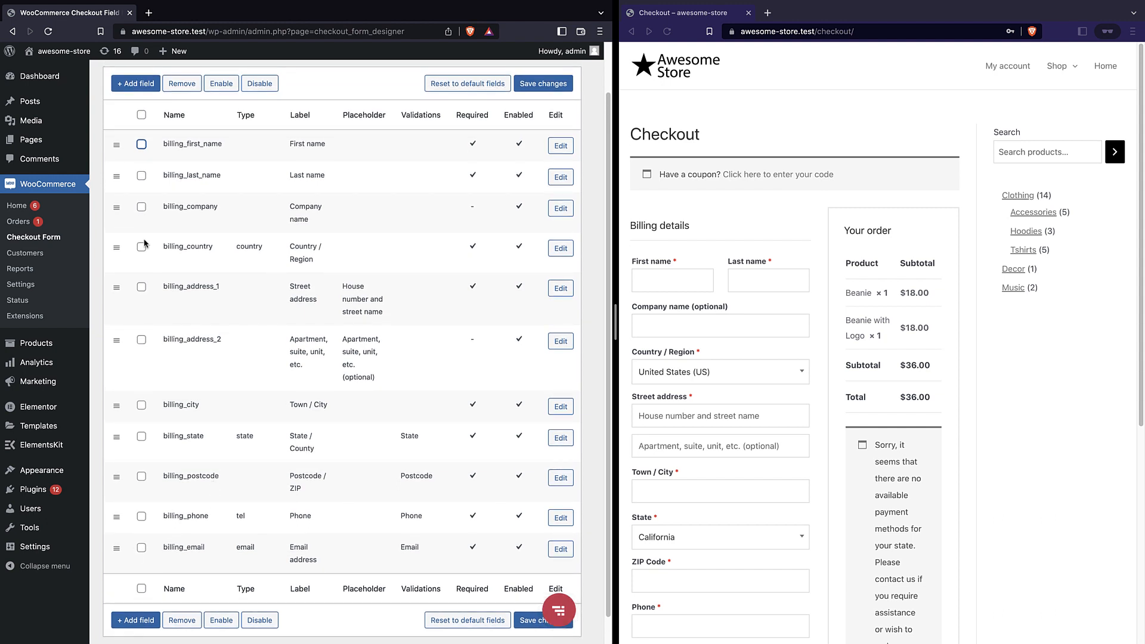
Disable every billing field except first name, last name and email, and save the changes
click(141, 115)
click(141, 175)
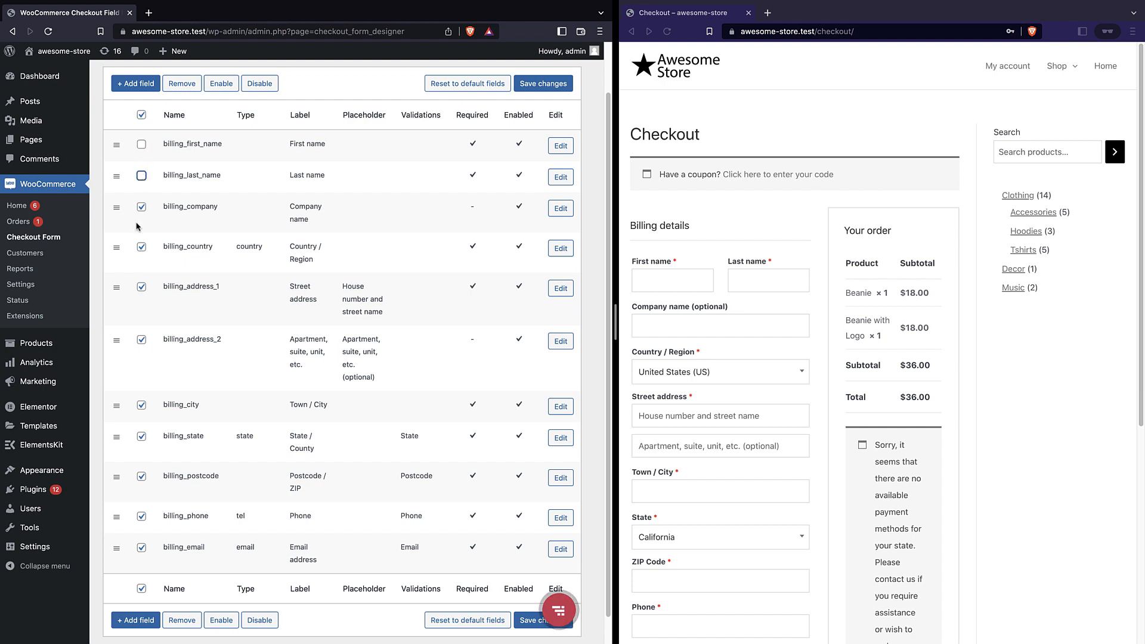
click(142, 548)
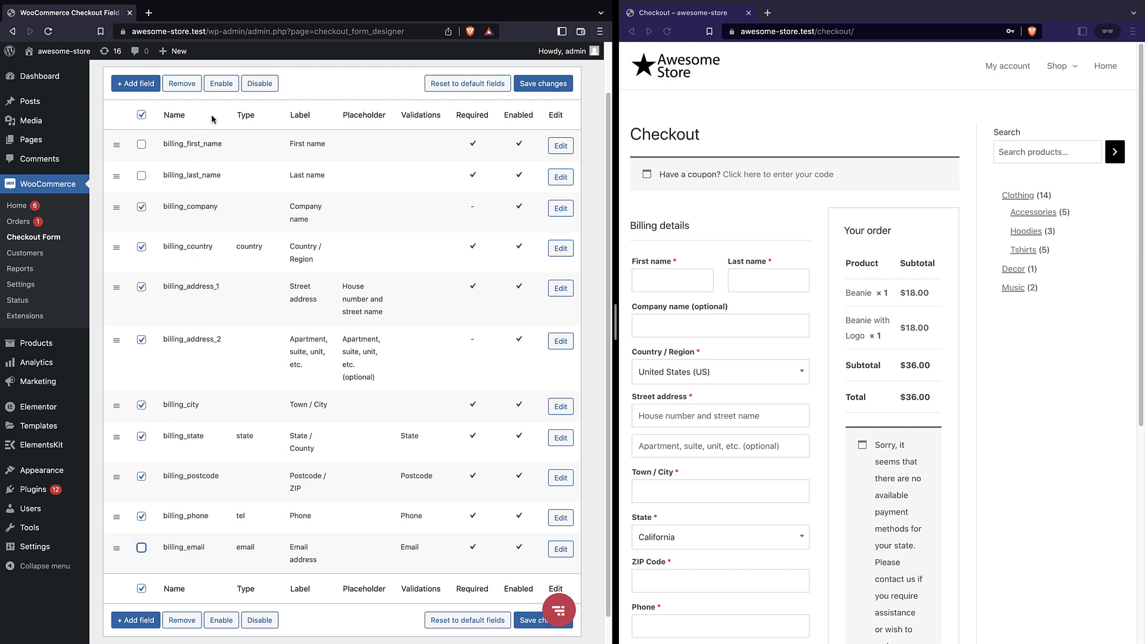
click(249, 85)
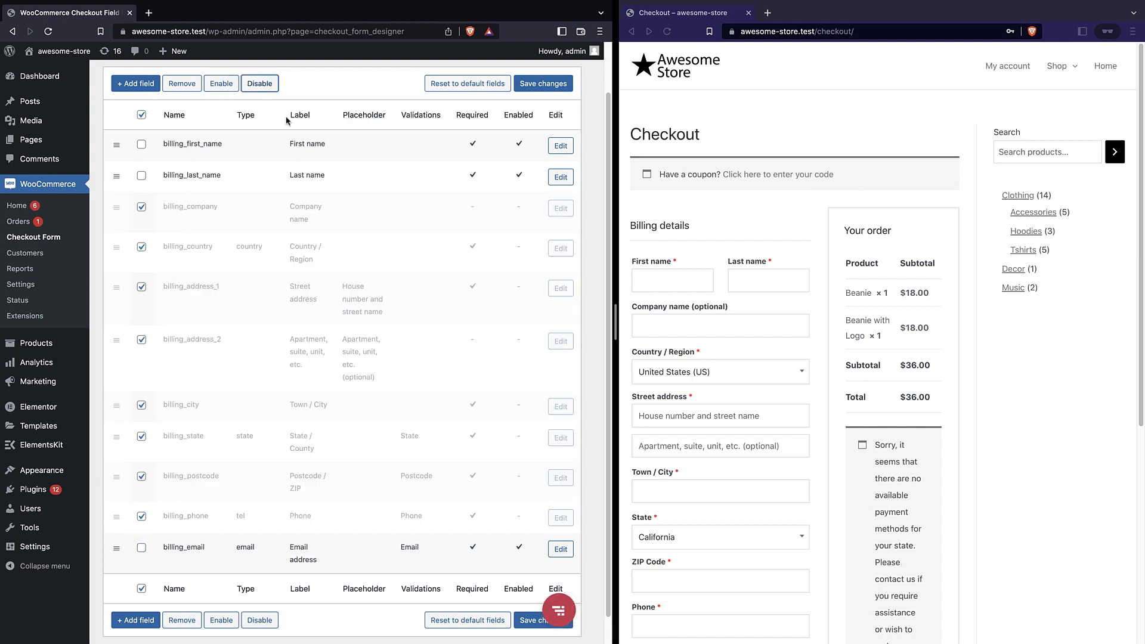
scroll(366, 317, down, 1)
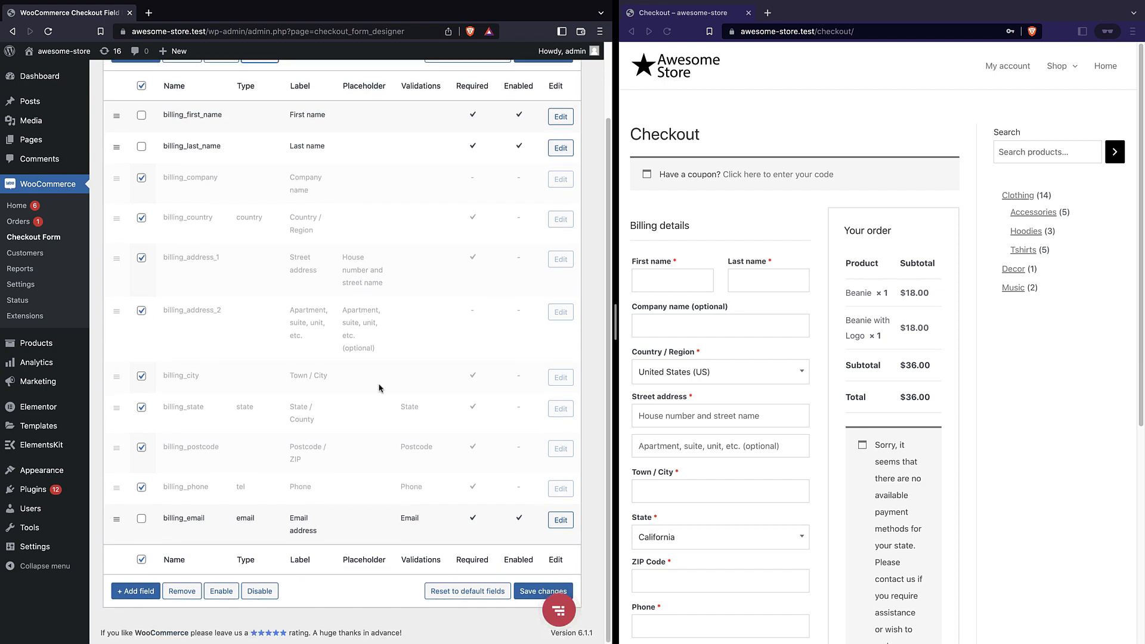
click(527, 592)
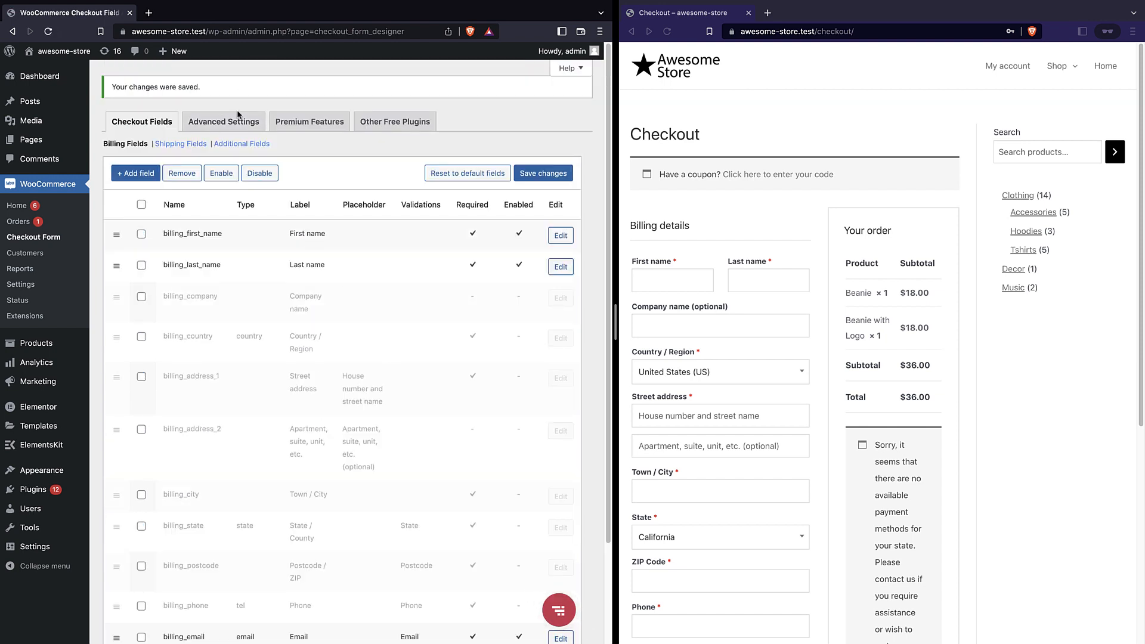
Reload checkout to see the trimmed form, then start resetting the billing fields to defaults
click(667, 32)
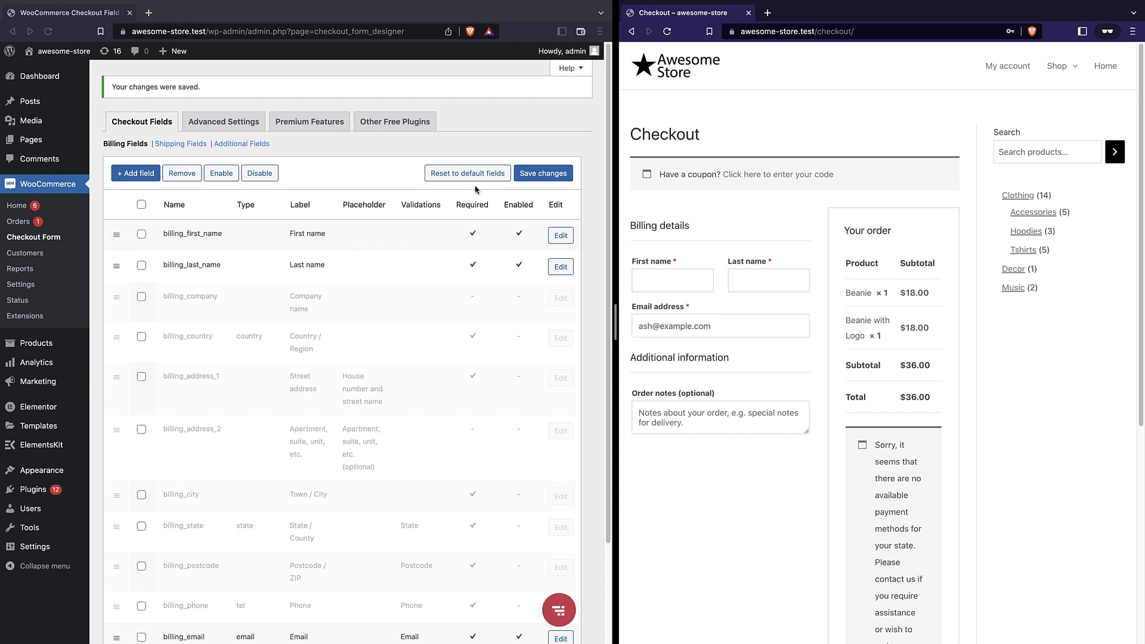
click(463, 174)
click(464, 174)
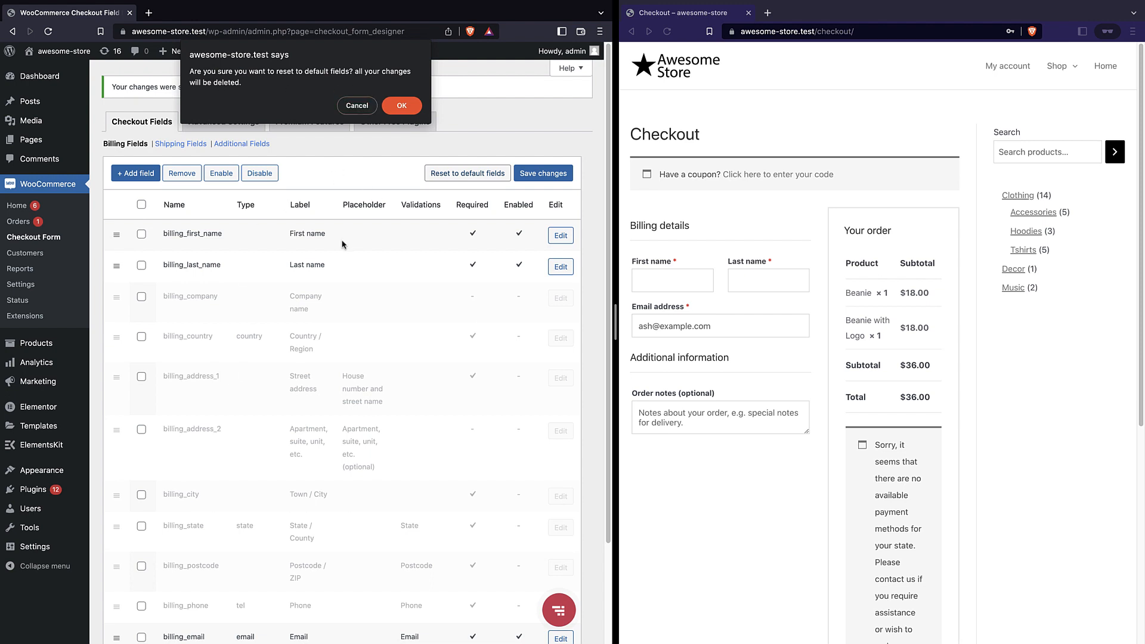
Confirm the reset to default billing fields and reload checkout to review the full address form
click(396, 110)
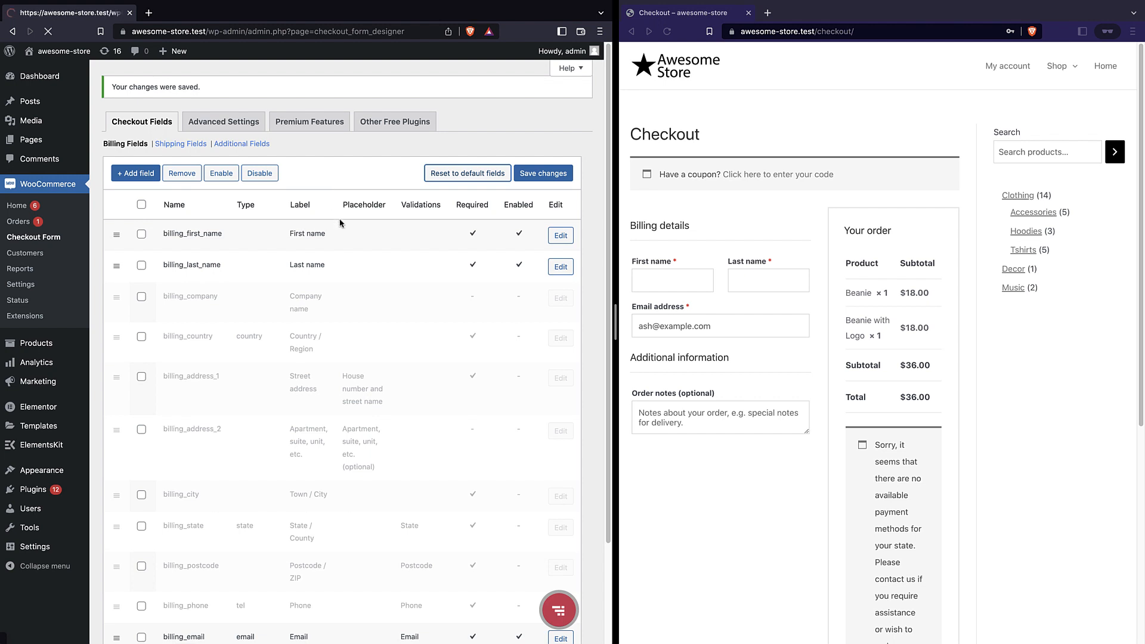
scroll(393, 167, down, 3)
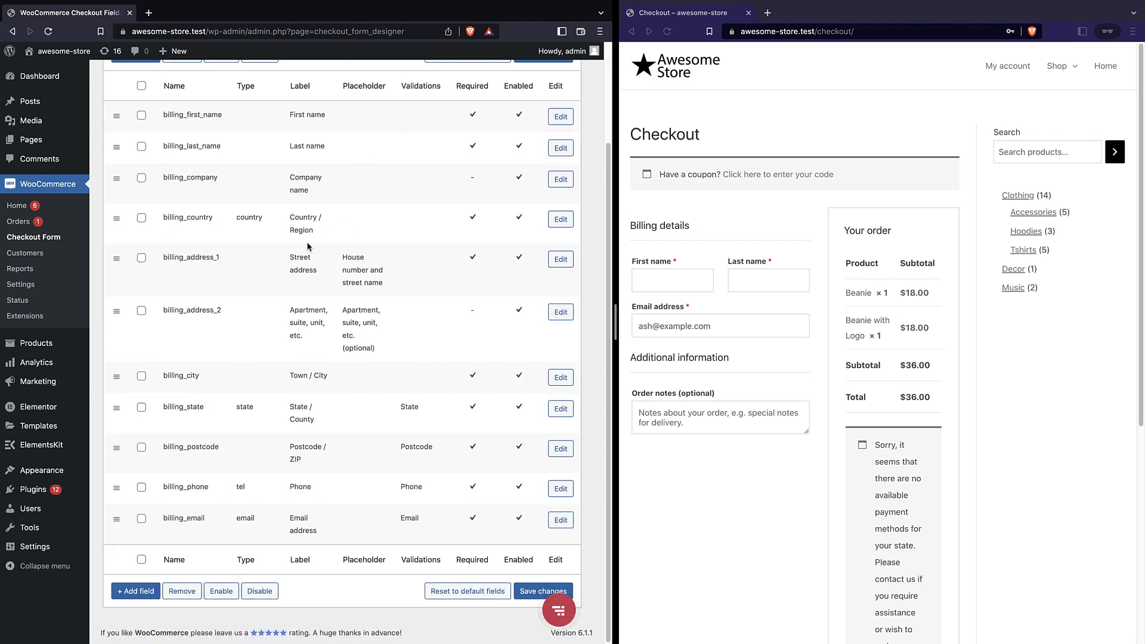
click(668, 35)
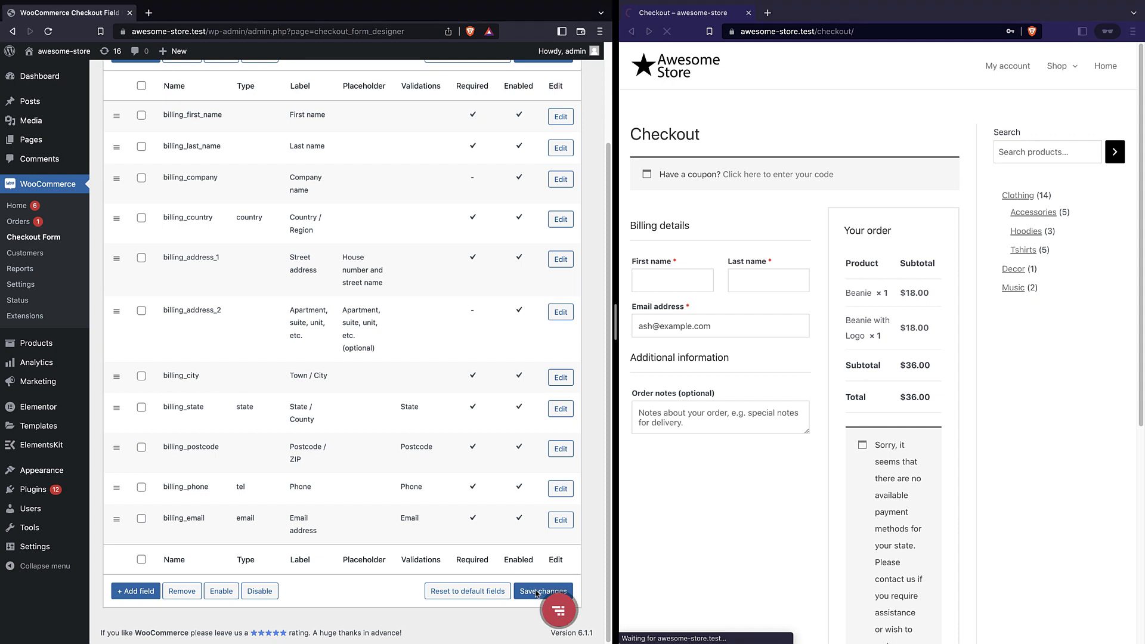
scroll(674, 238, down, 1)
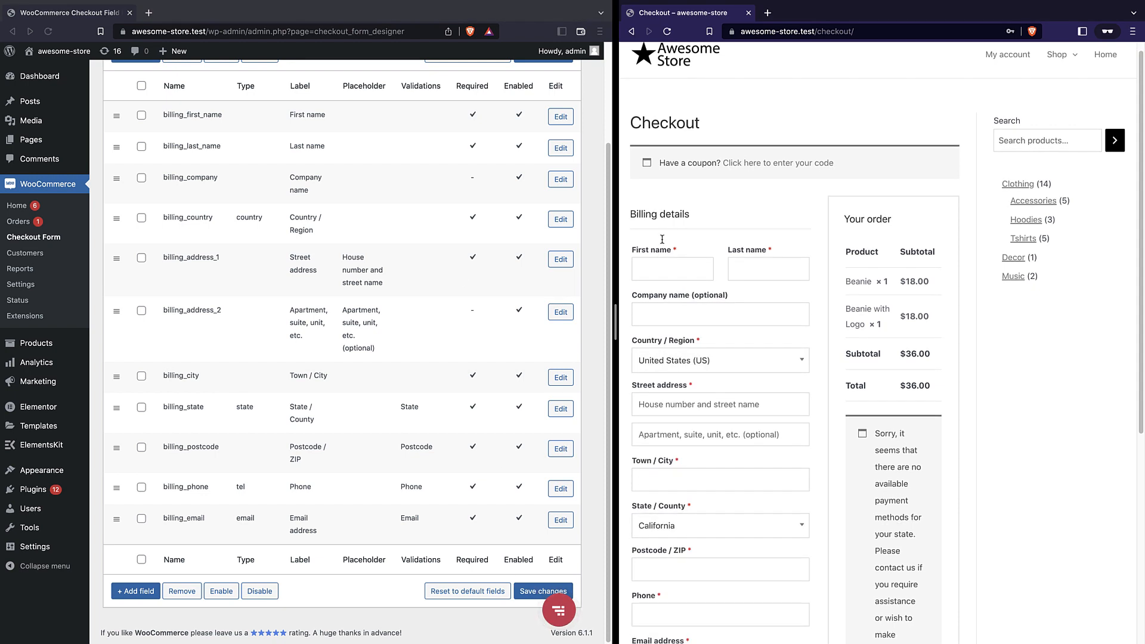
scroll(708, 384, down, 5)
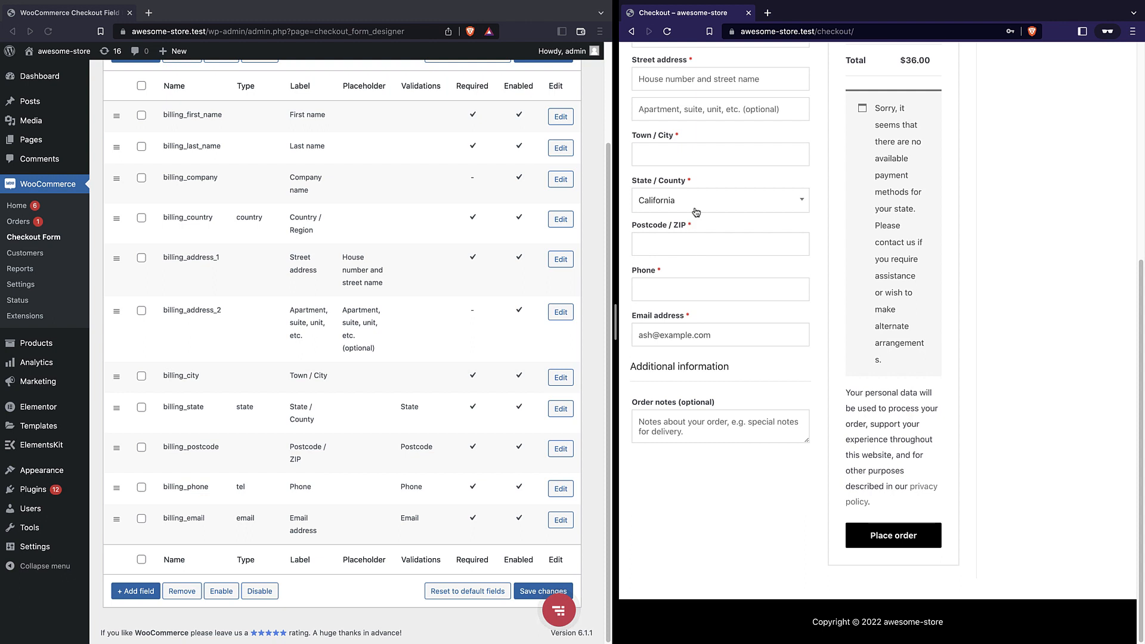
scroll(358, 394, up, 2)
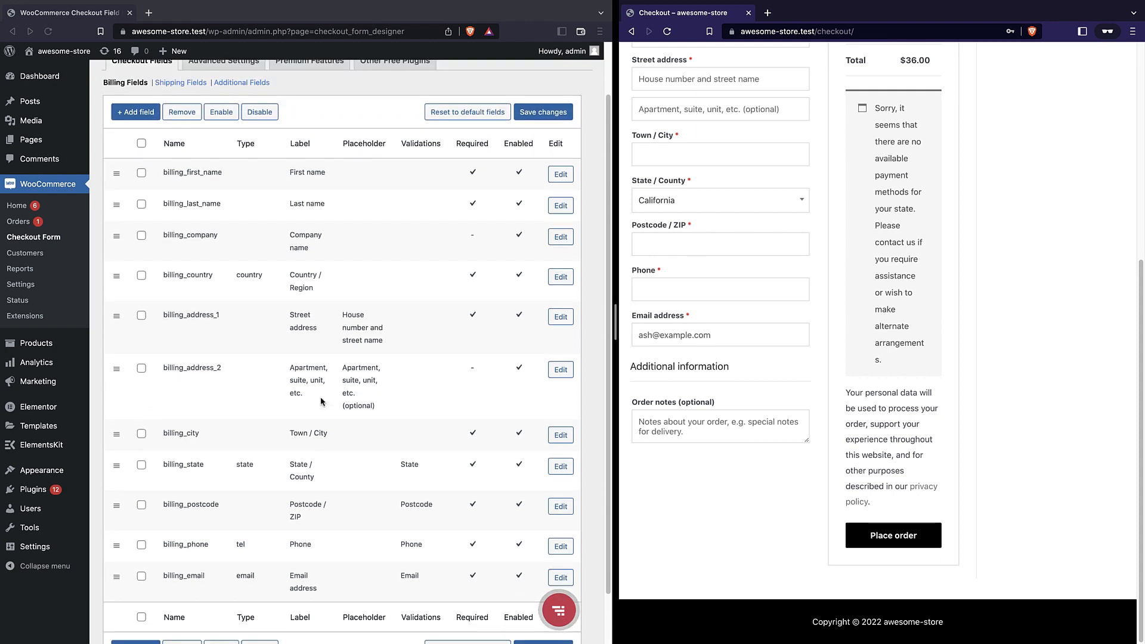
scroll(321, 404, down, 2)
scroll(321, 401, up, 1)
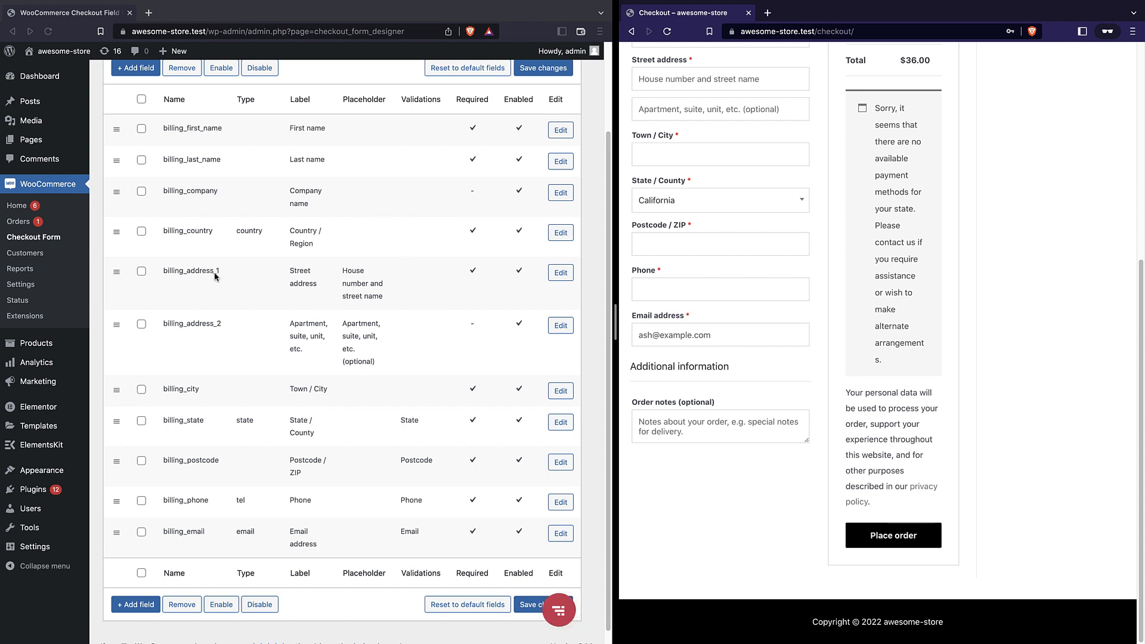
Set the billing_first_name placeholder to 'john doe', save the field changes and reload checkout
click(559, 132)
click(559, 133)
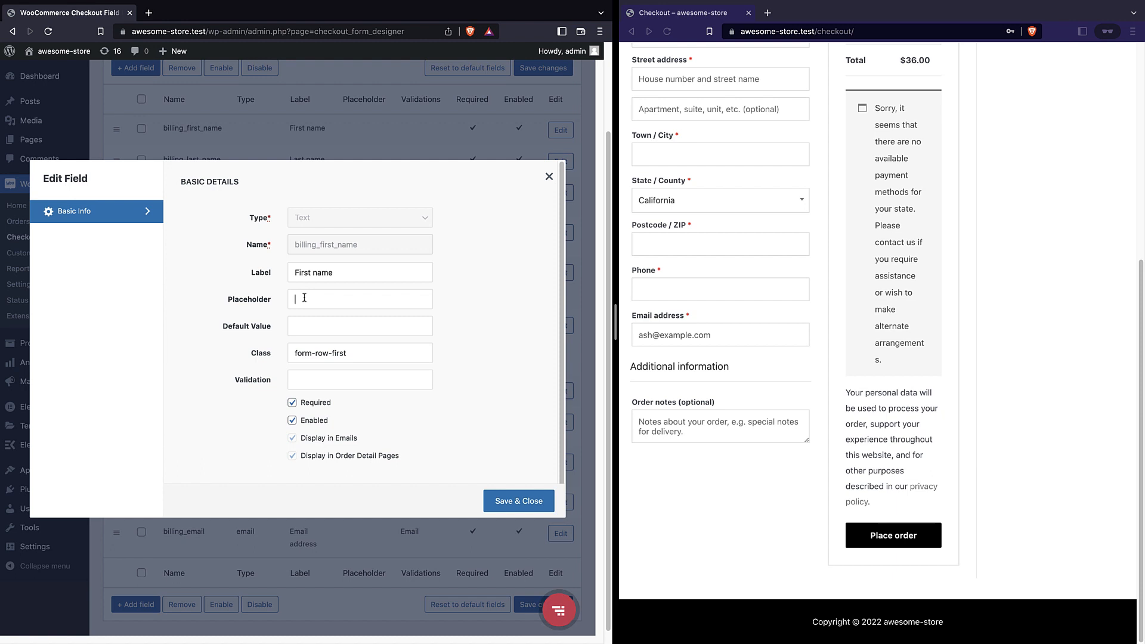
text(john doe)
click(523, 505)
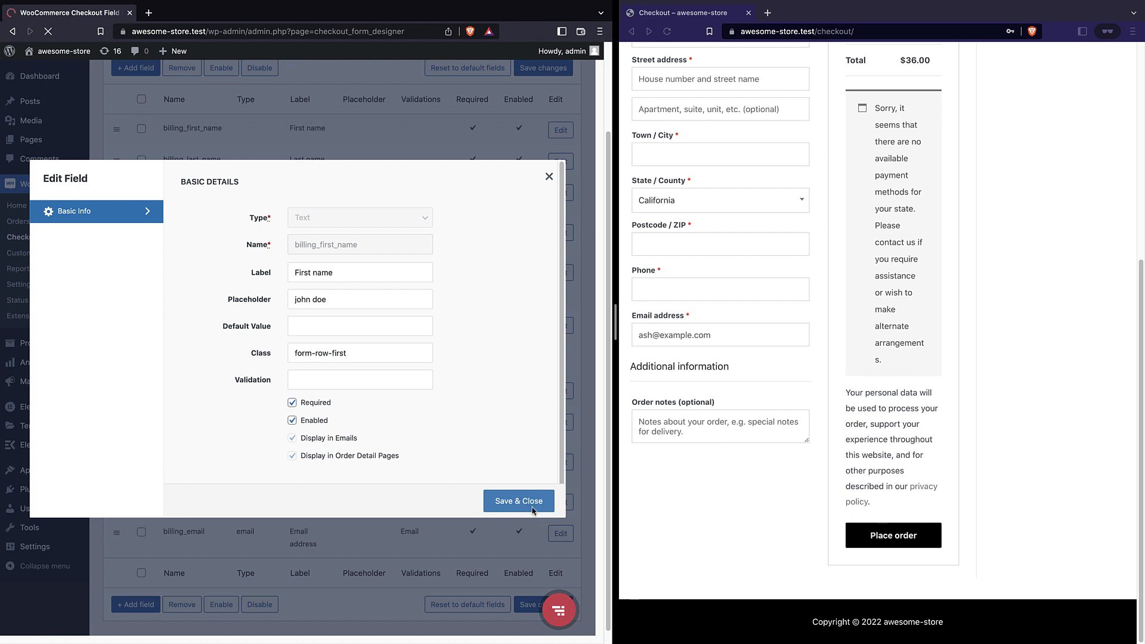
scroll(529, 570, down, 2)
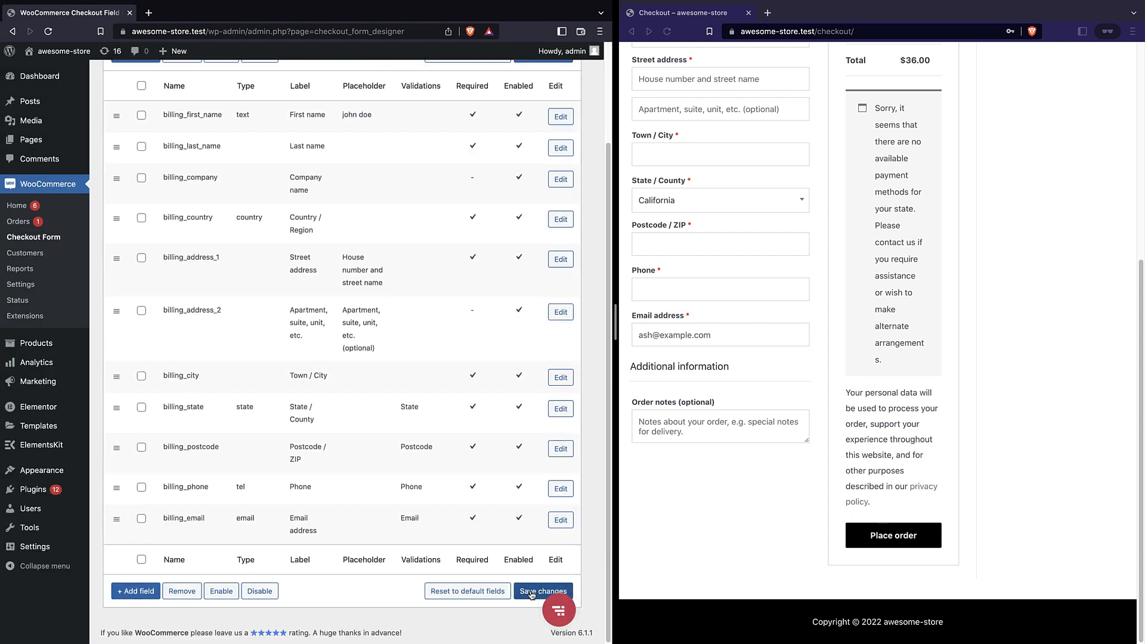
click(530, 592)
click(667, 31)
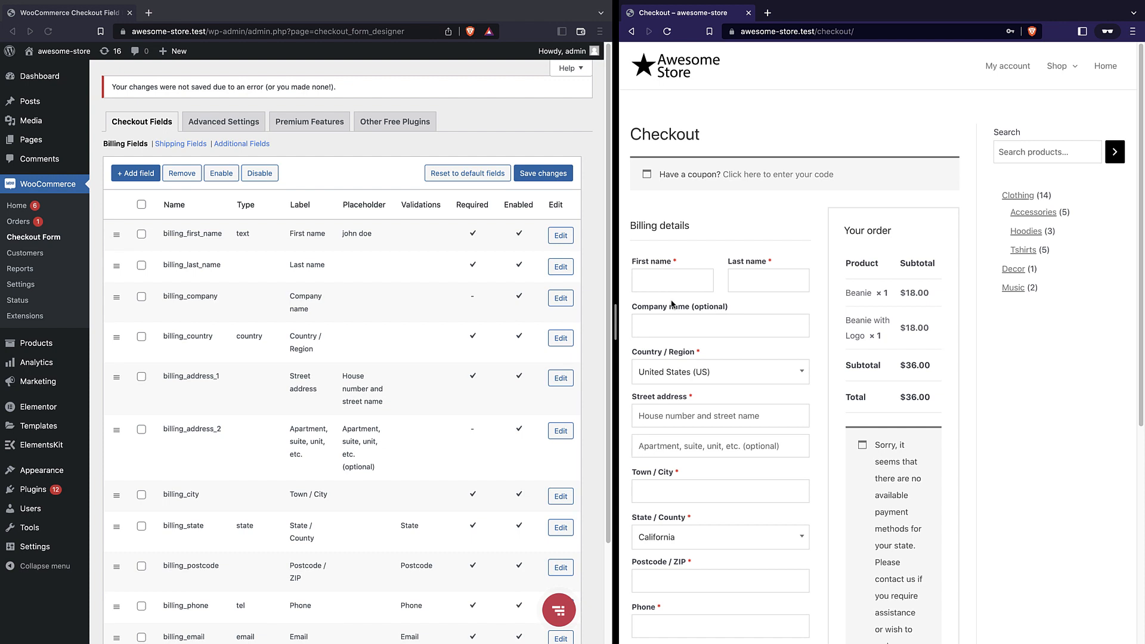
Check that checkout's First name shows 'john doe', then reopen billing_first_name's Edit Field settings
click(668, 32)
click(644, 285)
scroll(649, 420, down, 1)
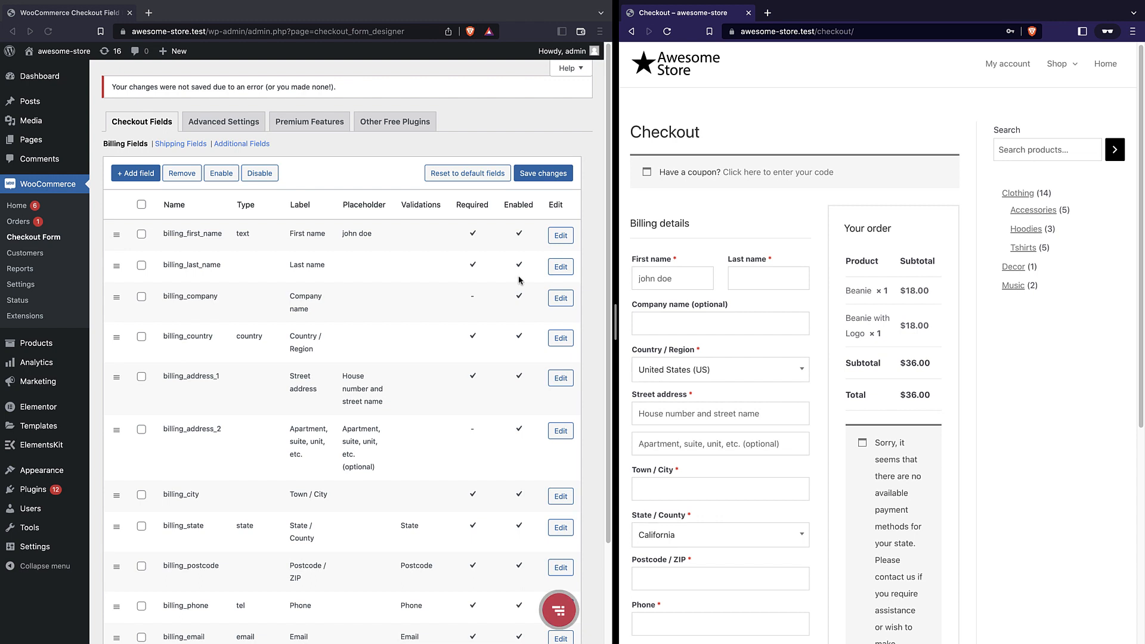
click(560, 235)
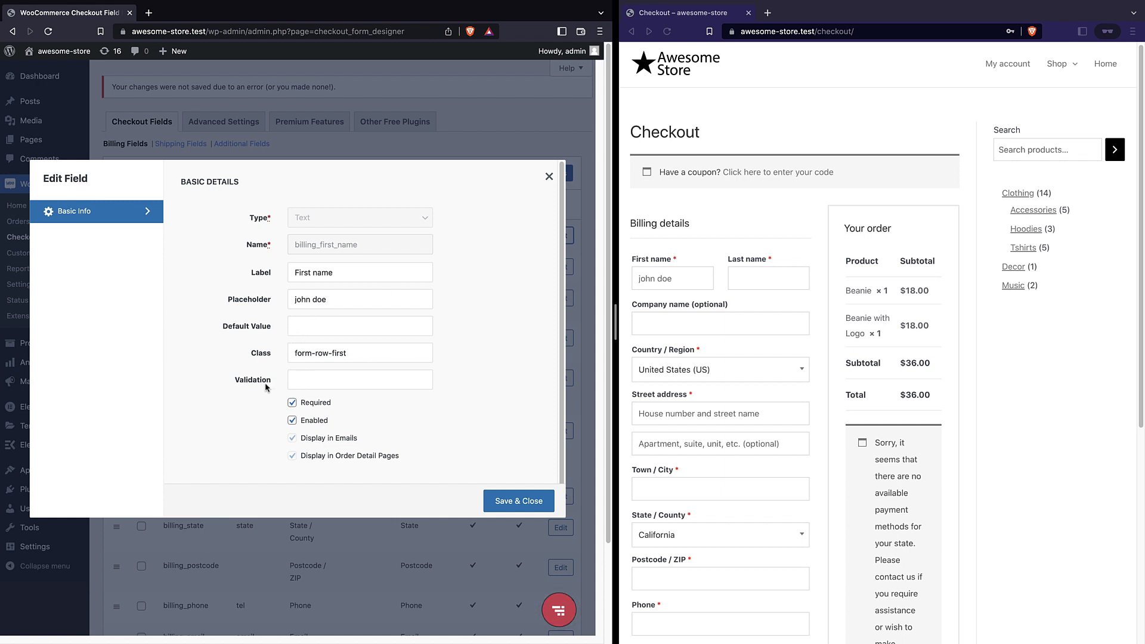
Browse the Validation rules without choosing one, then save and close the billing_first_name settings
click(295, 378)
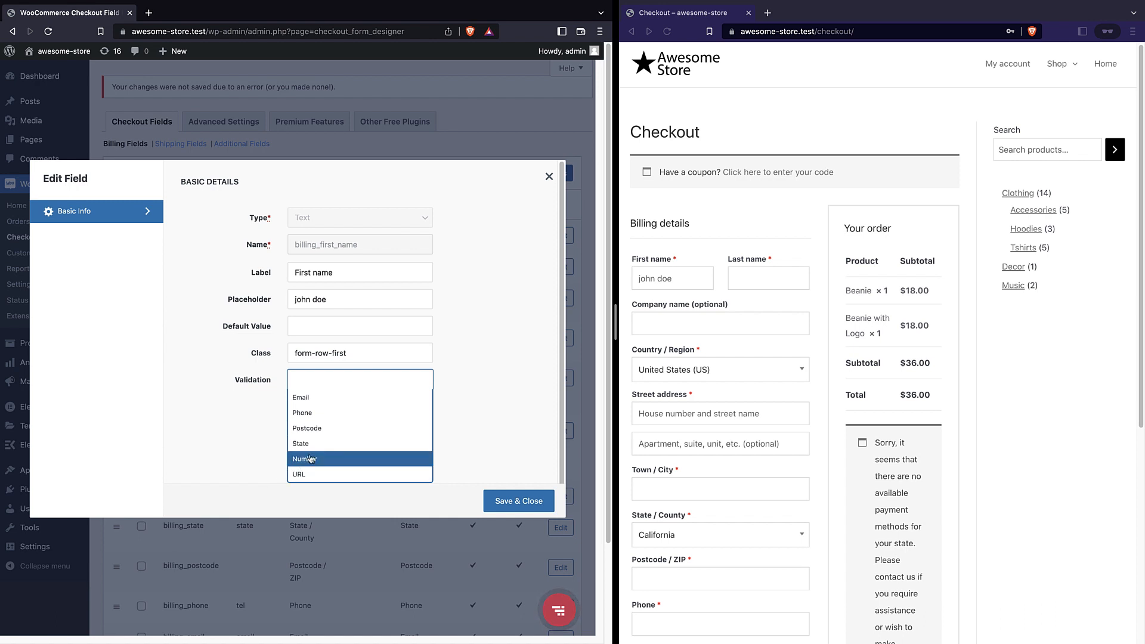
click(250, 408)
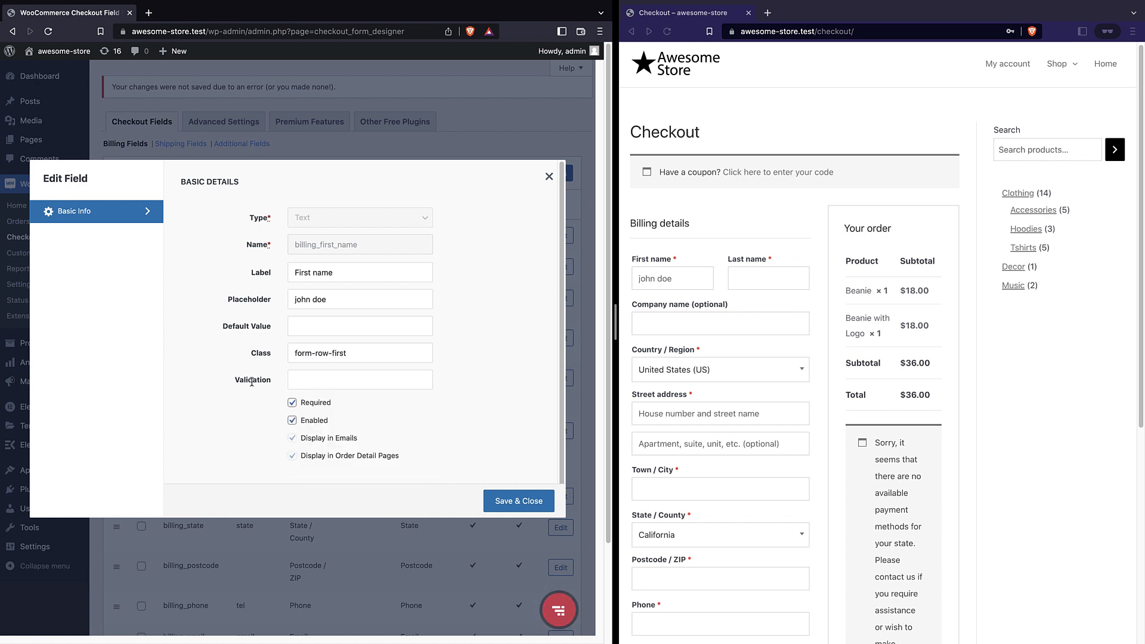
click(325, 376)
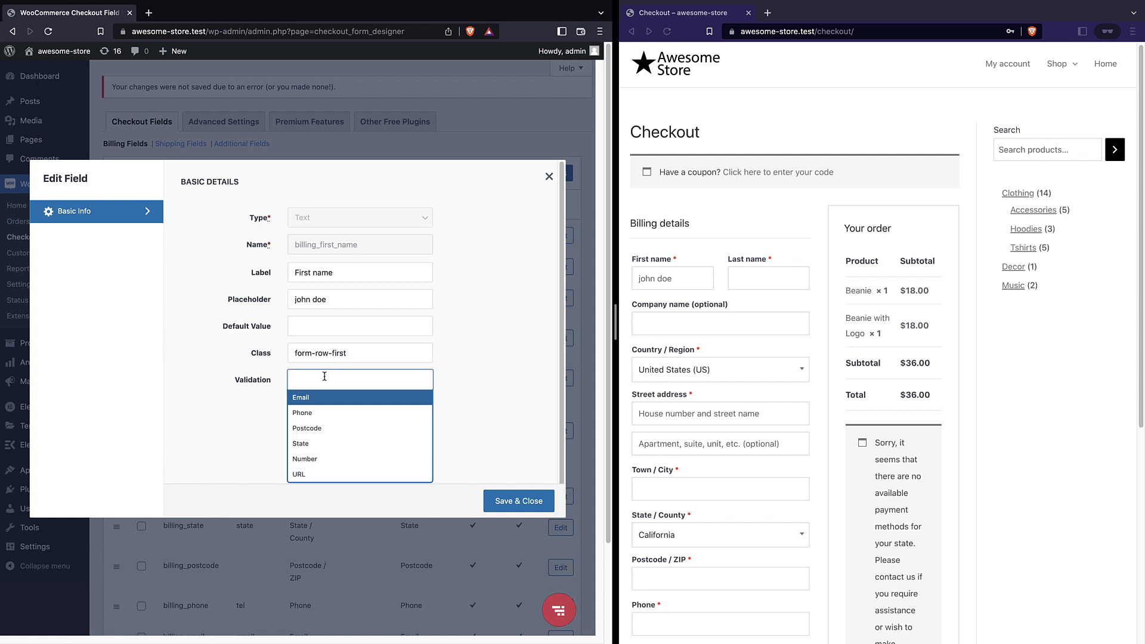
click(210, 419)
scroll(676, 398, down, 3)
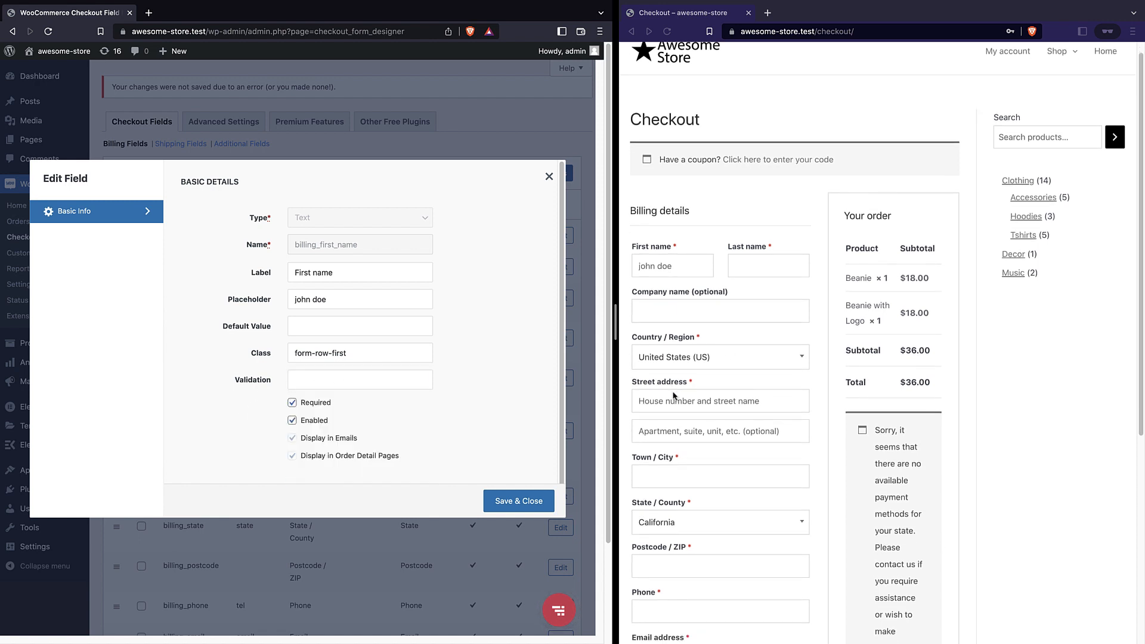
scroll(705, 292, up, 3)
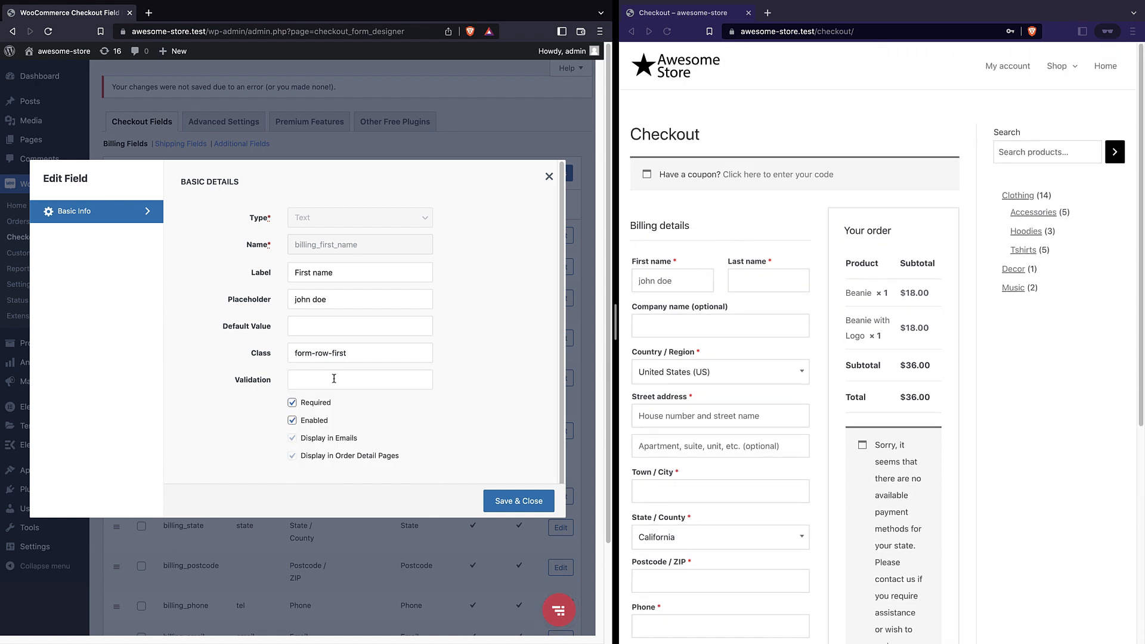
click(295, 381)
click(260, 434)
click(527, 503)
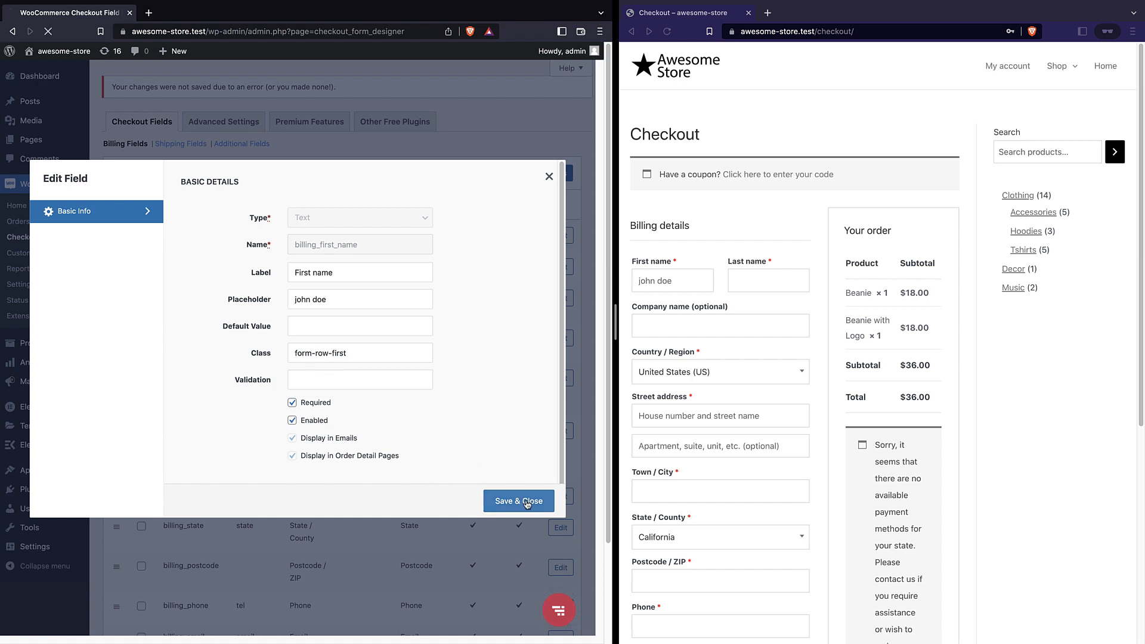
scroll(512, 495, down, 3)
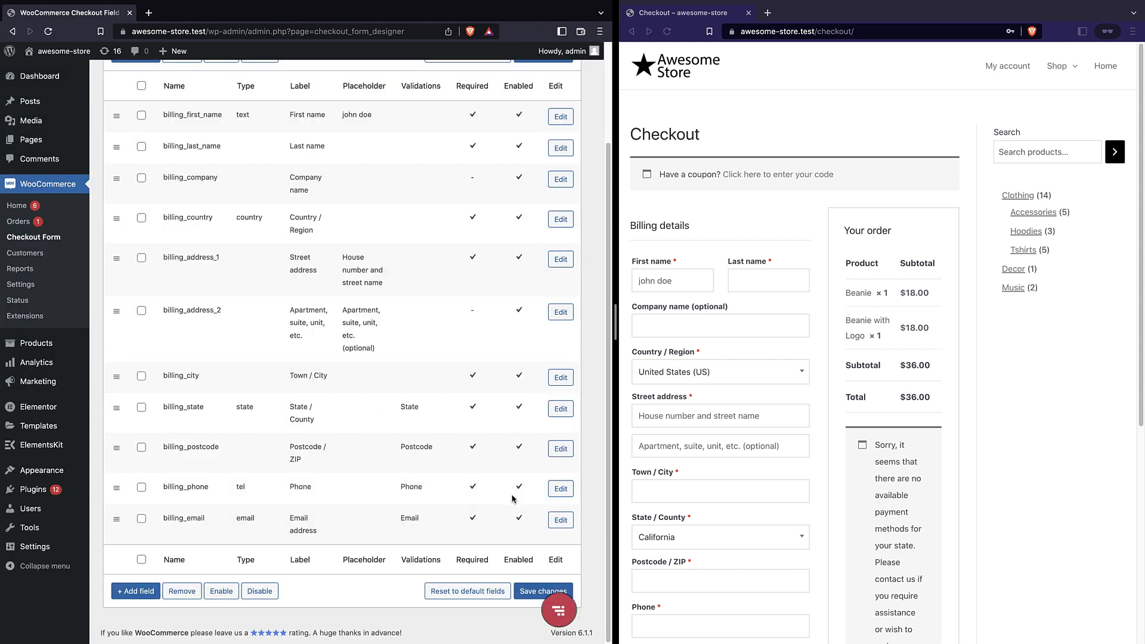
scroll(445, 440, up, 3)
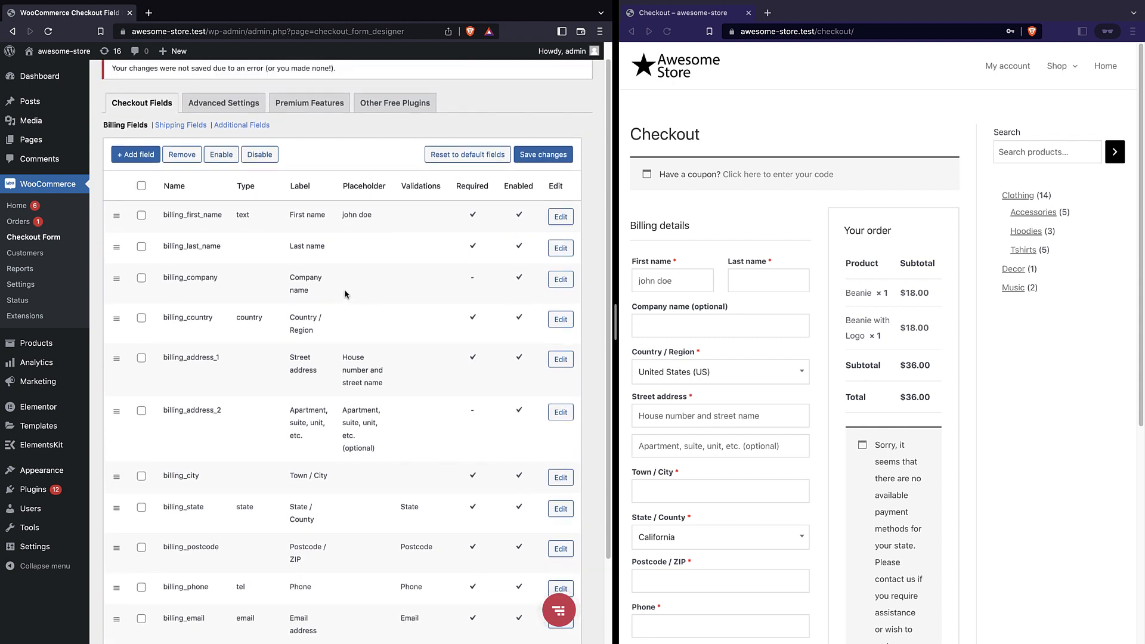
Add a new billing field in the Checkout Field Editor and change its type from Hidden to Select
click(130, 156)
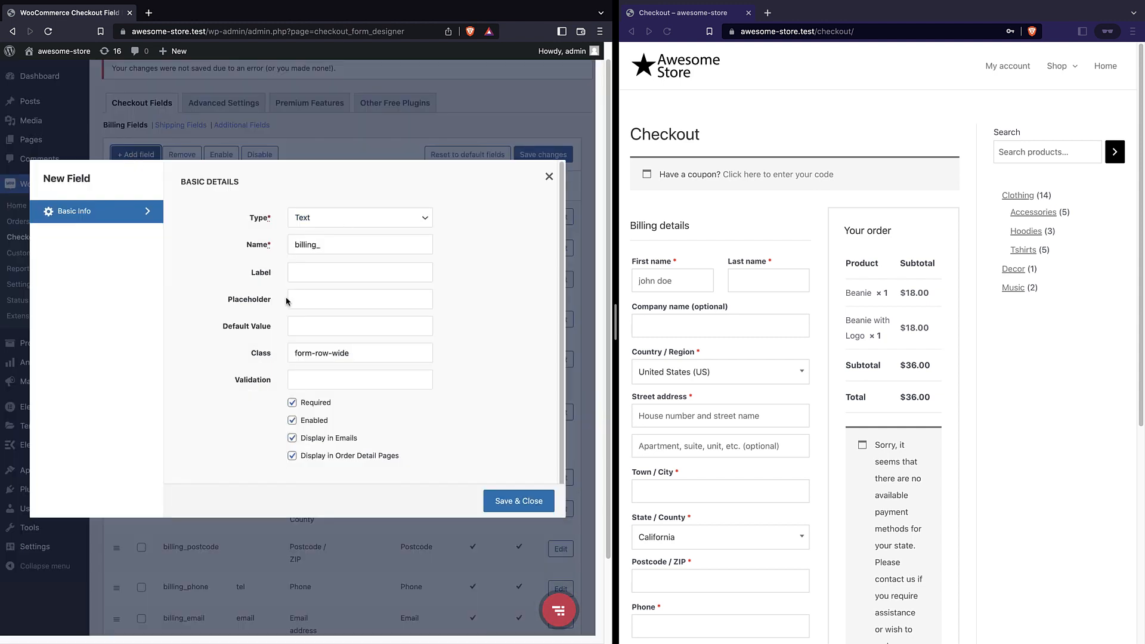
click(320, 224)
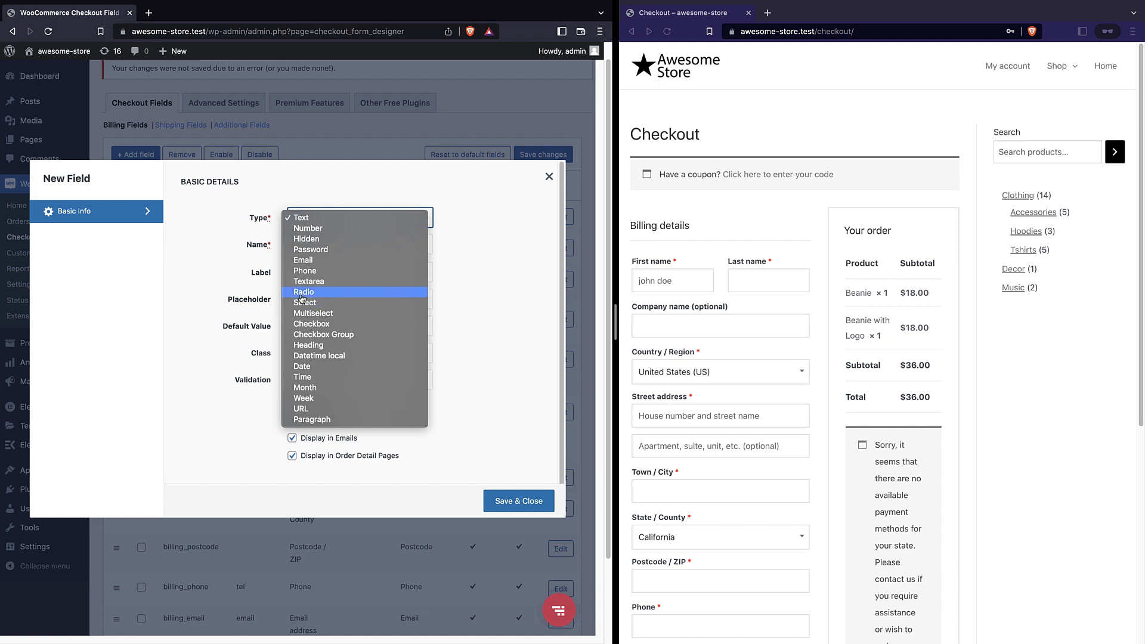
click(333, 240)
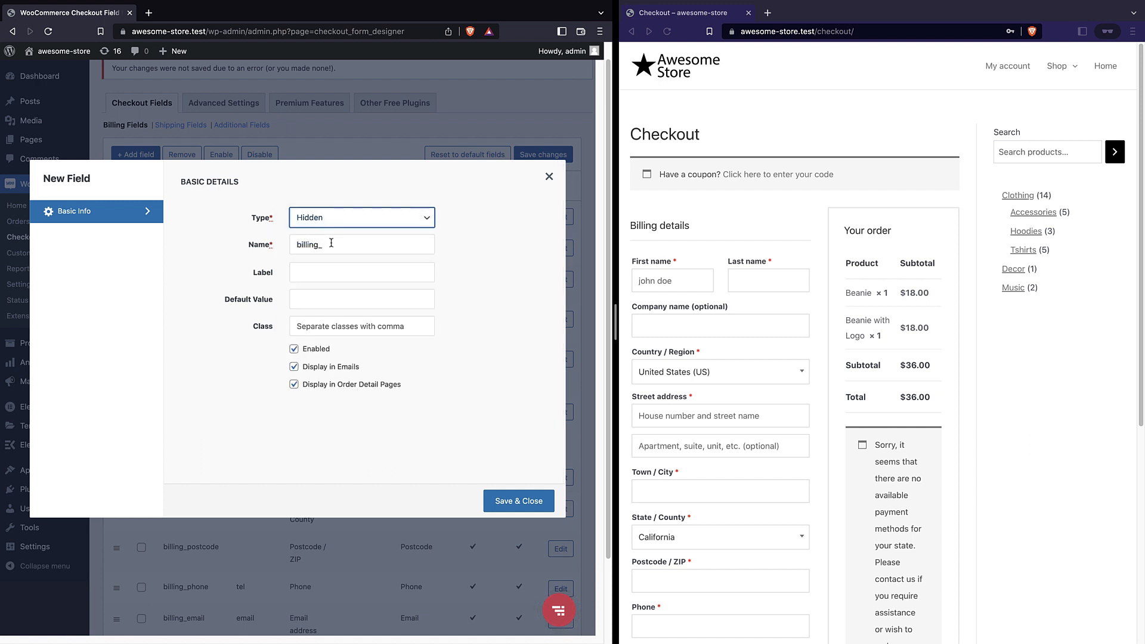
click(326, 268)
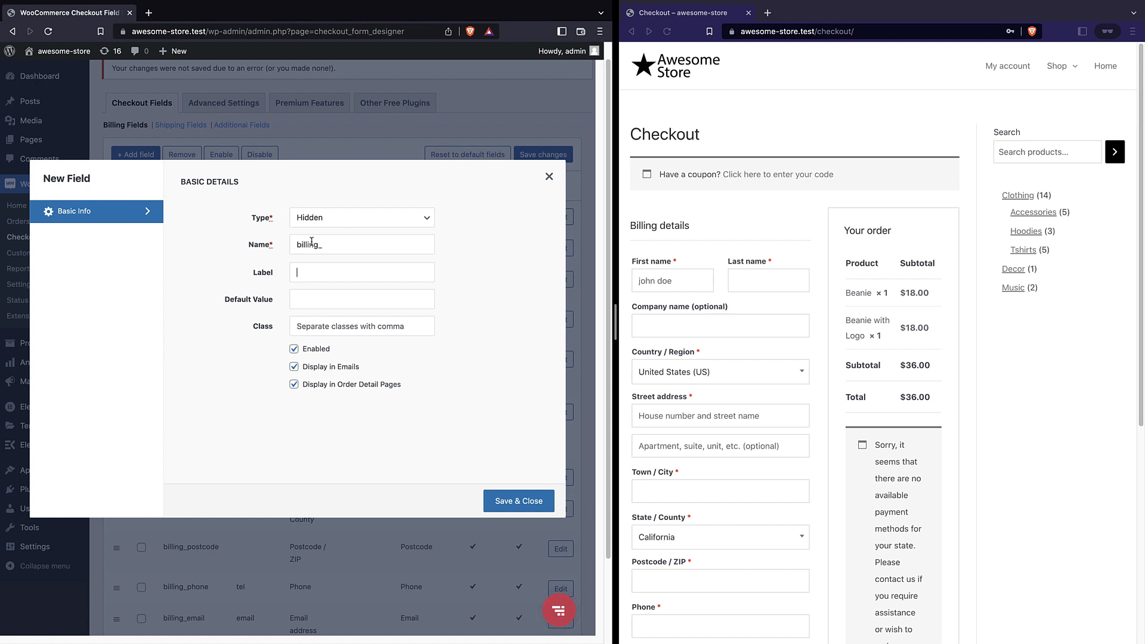
click(311, 219)
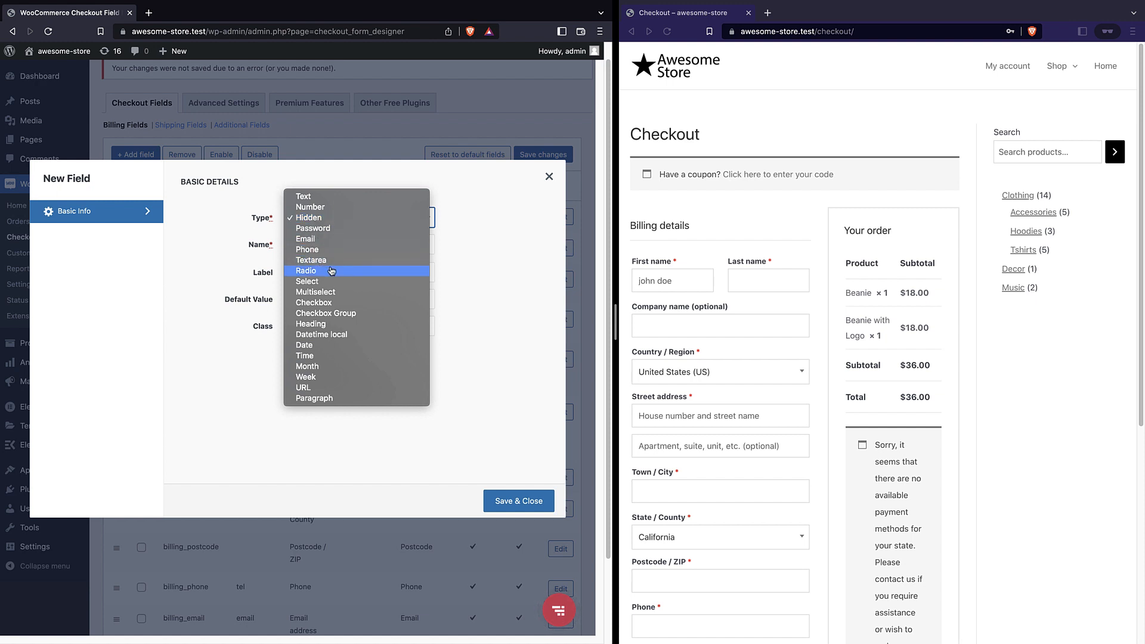
click(316, 281)
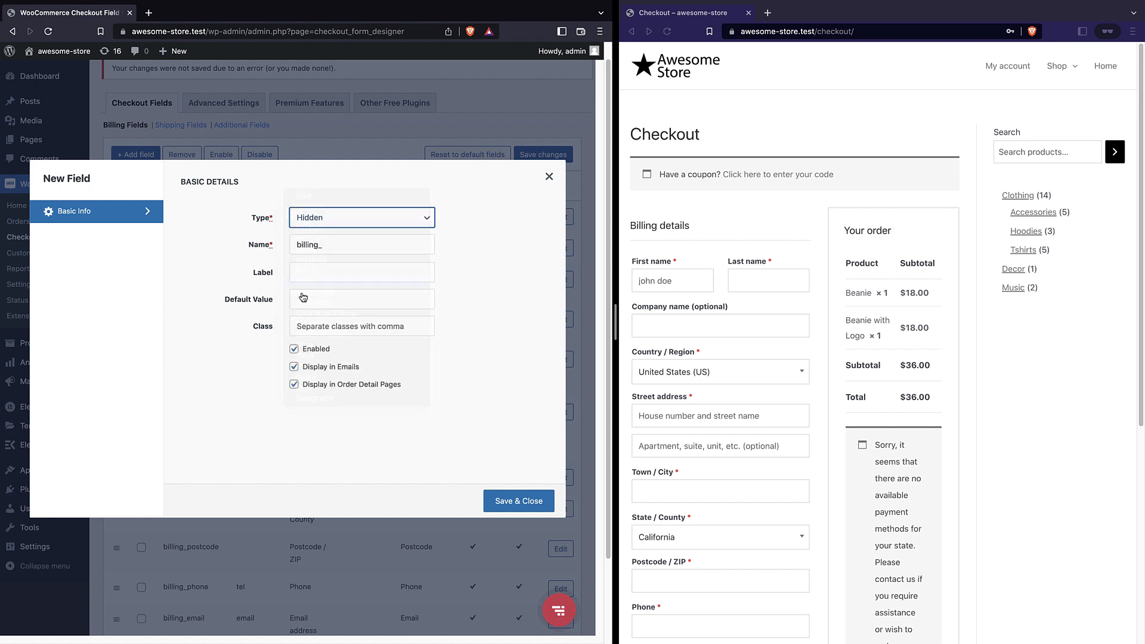
Replace the default billing_ name with why_us and enter the label 'How did you find us?'
double_click(300, 249)
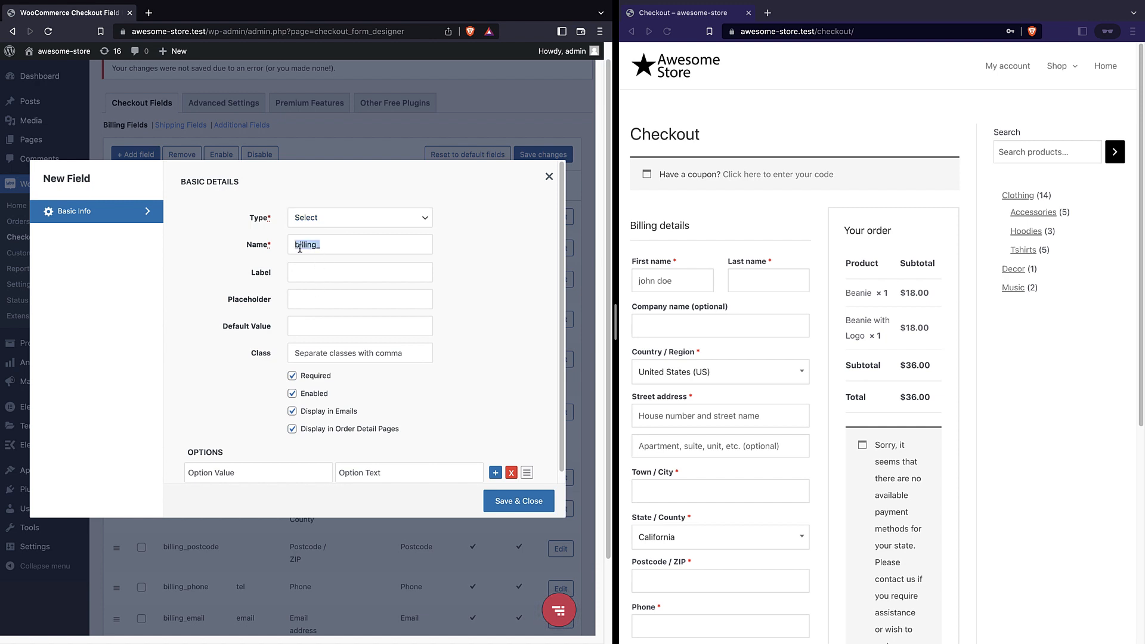
key(BackSpace)
text(why)
double_click(303, 272)
text(how did tyou)
key(BackSpace)
key(BackSpace)
text(y)
drag(292, 276, 298, 275)
Capitalise the label and add the options 1 google and 2 facebook
text(H)
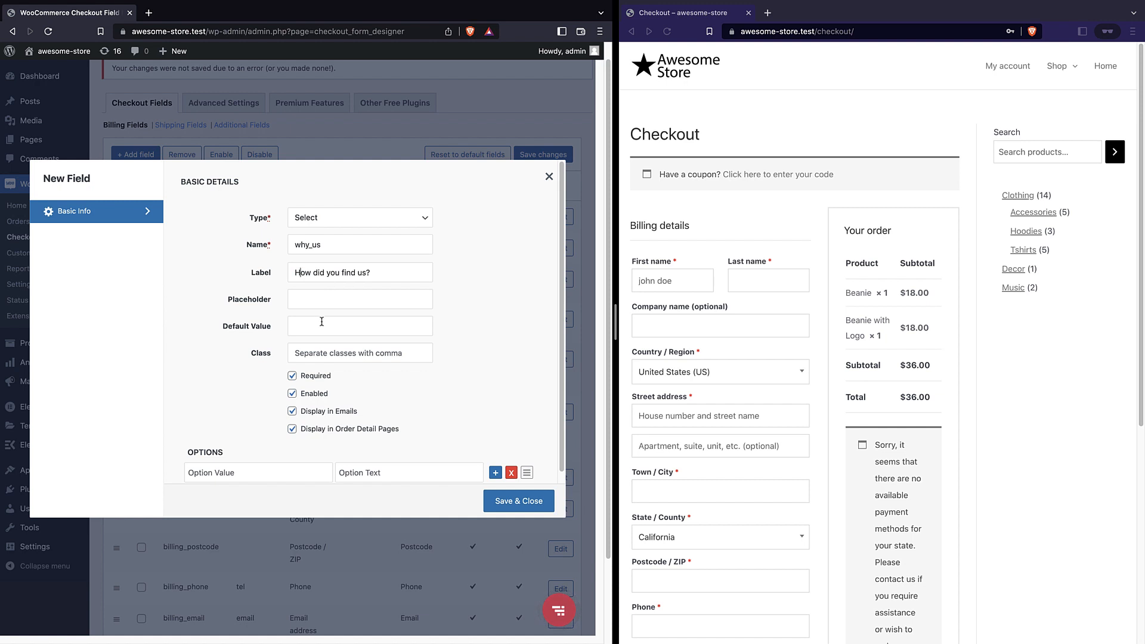
scroll(330, 355, down, 2)
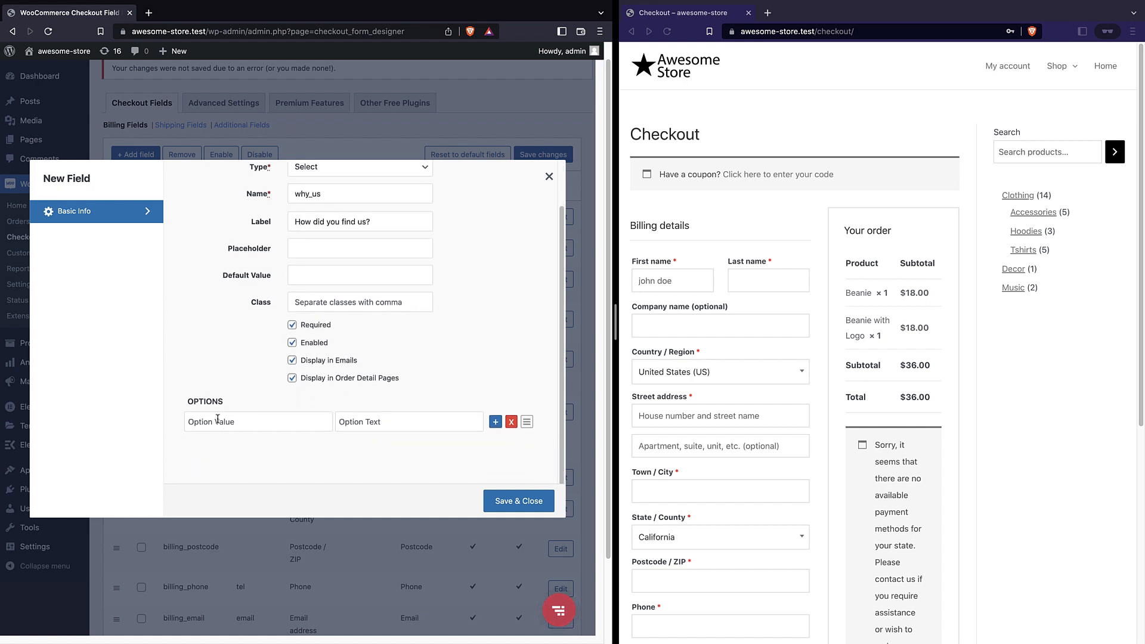
click(246, 421)
text(1)
text(g)
text(oogle)
click(495, 422)
click(210, 448)
text(2)
click(359, 448)
text(facebook)
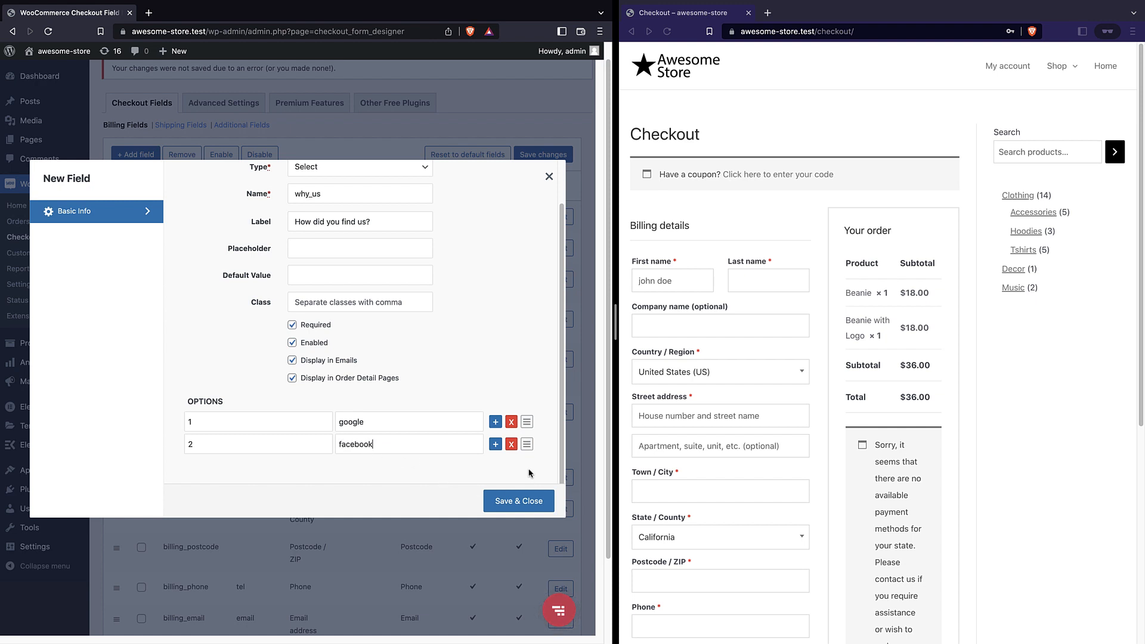
Add the options 3 instagram and 4 other
click(495, 444)
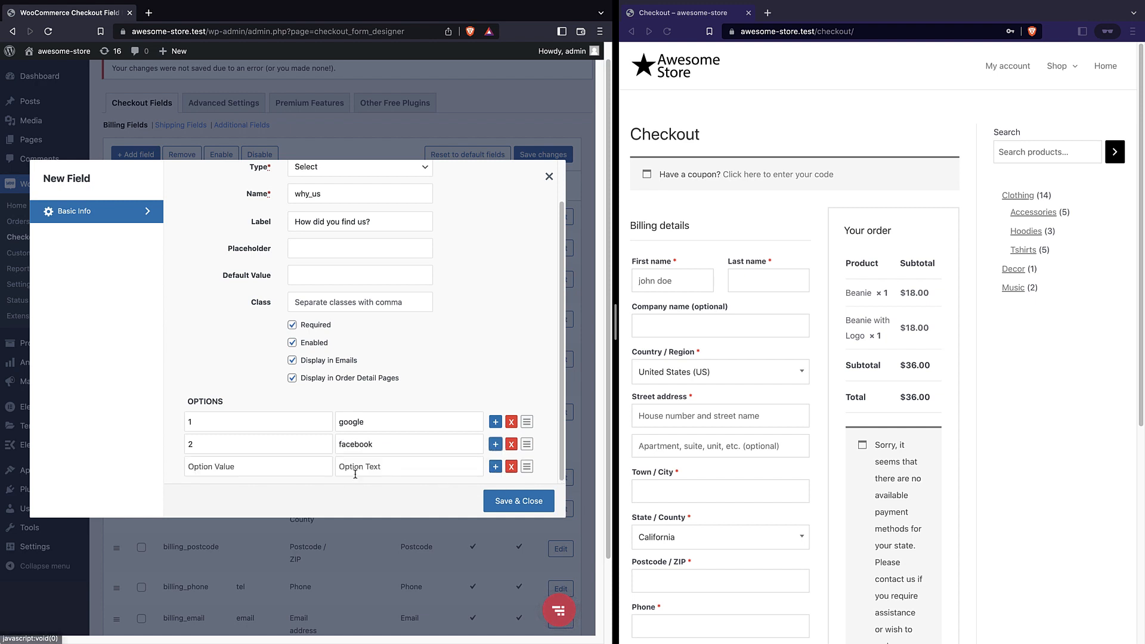
click(225, 467)
text(3)
click(365, 464)
text(instagram)
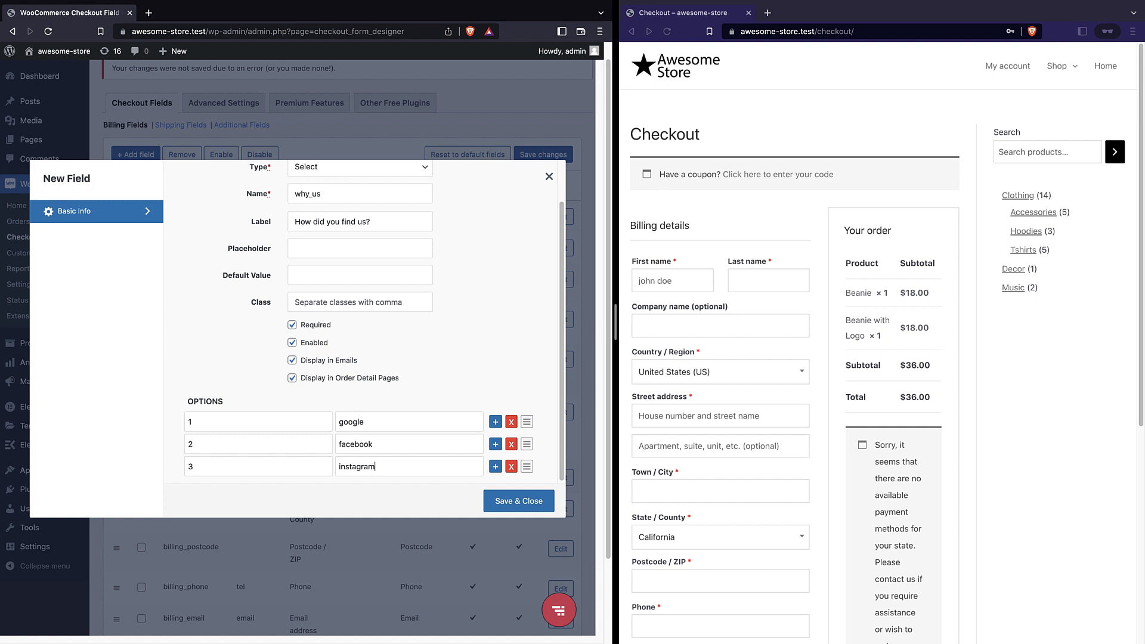
click(496, 467)
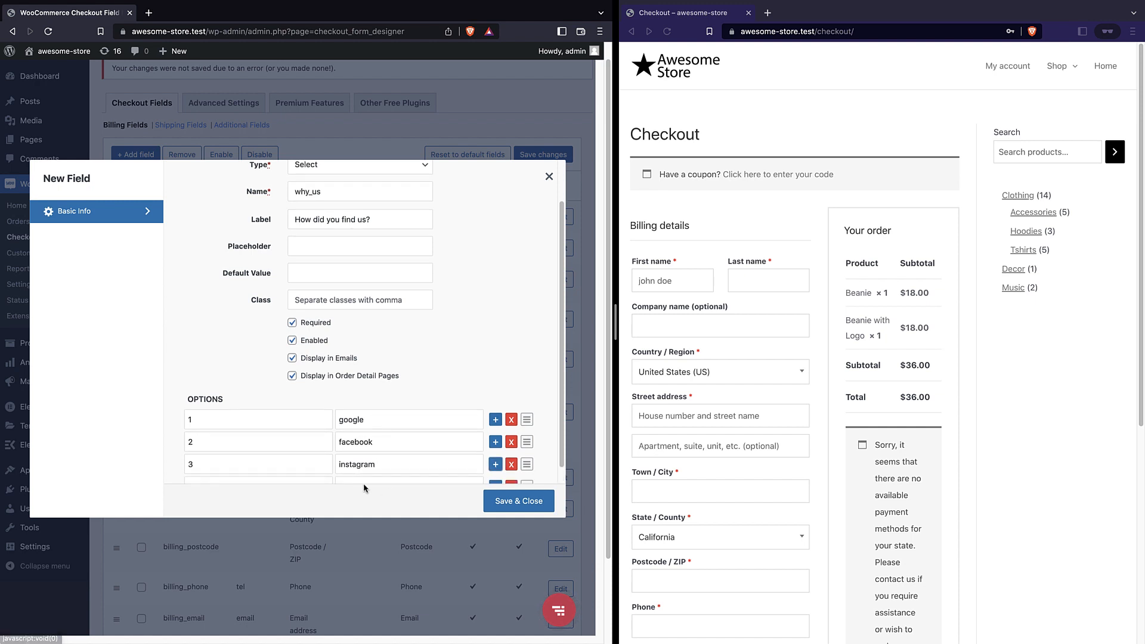
click(363, 480)
text(other)
text(4)
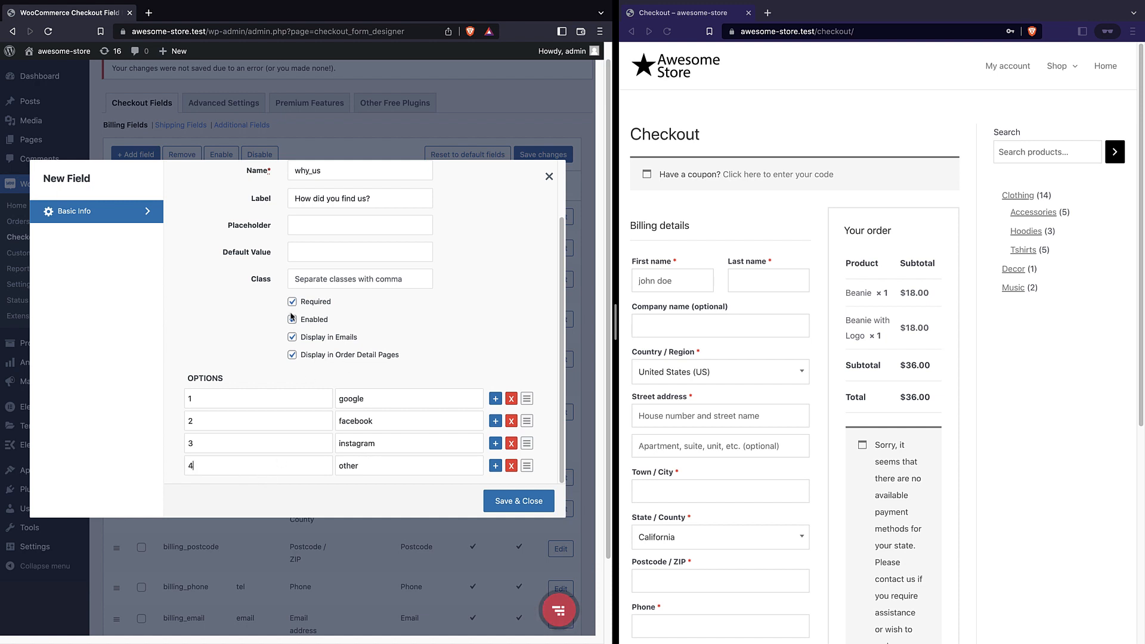
Turn off Display in Emails and Display in Order Detail Pages, then save the field
scroll(292, 318, up, 2)
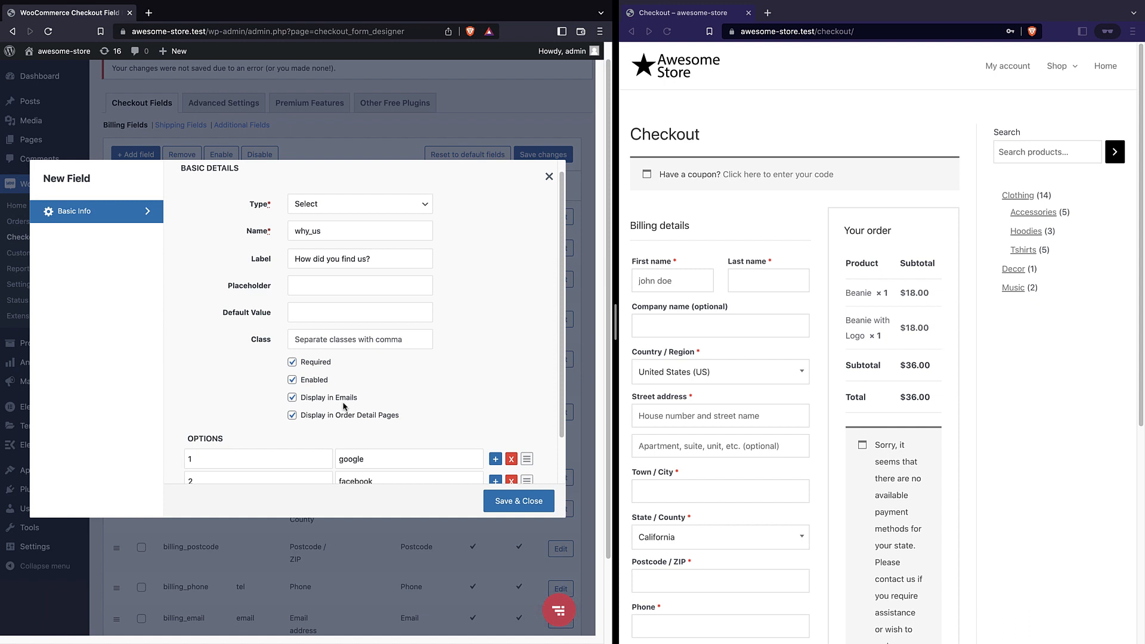
scroll(340, 403, up, 1)
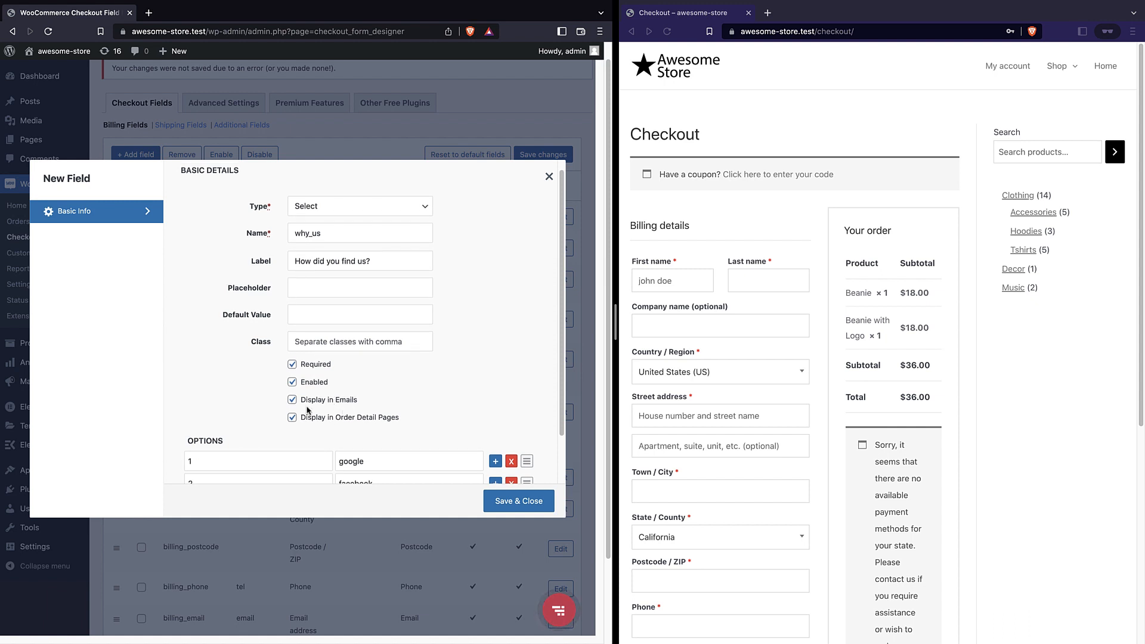
scroll(370, 381, down, 3)
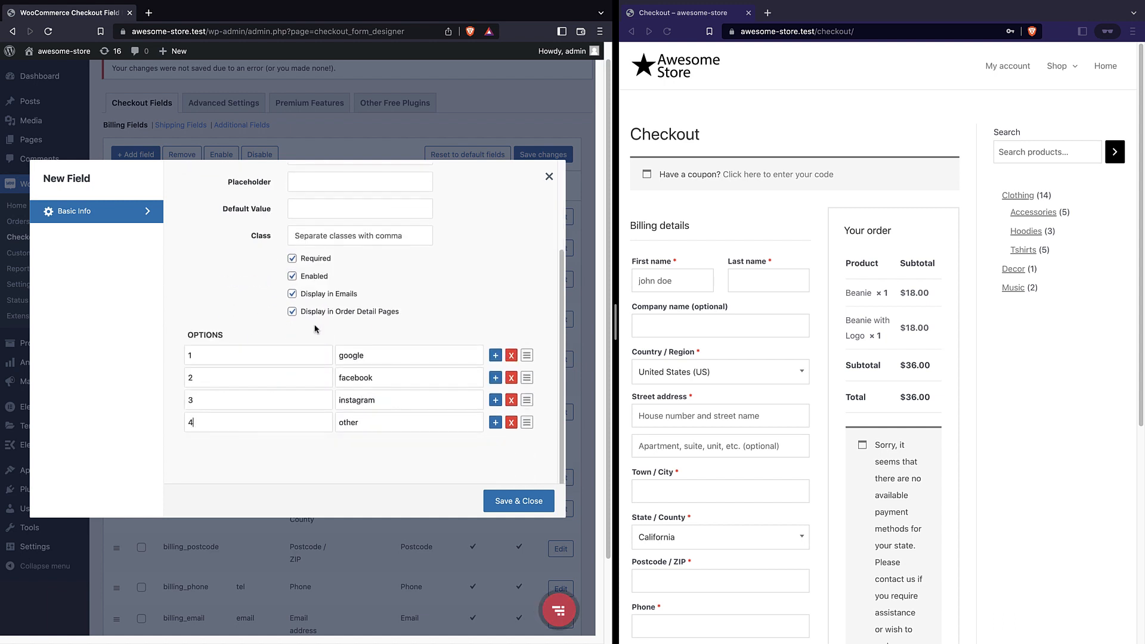
scroll(314, 346, up, 3)
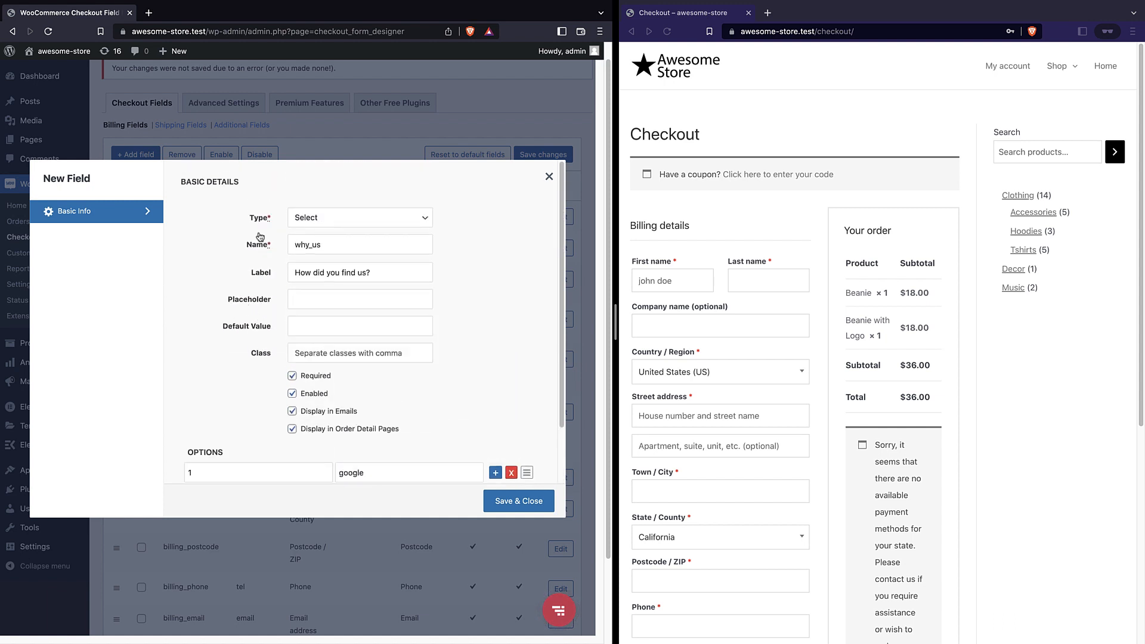
click(292, 412)
click(292, 430)
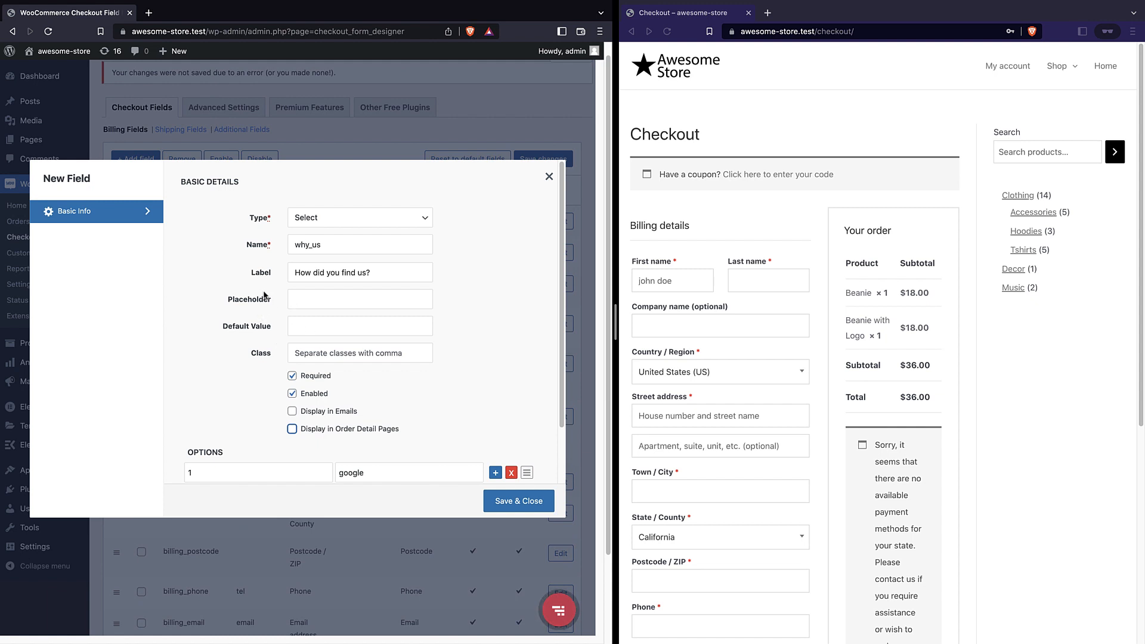
click(498, 502)
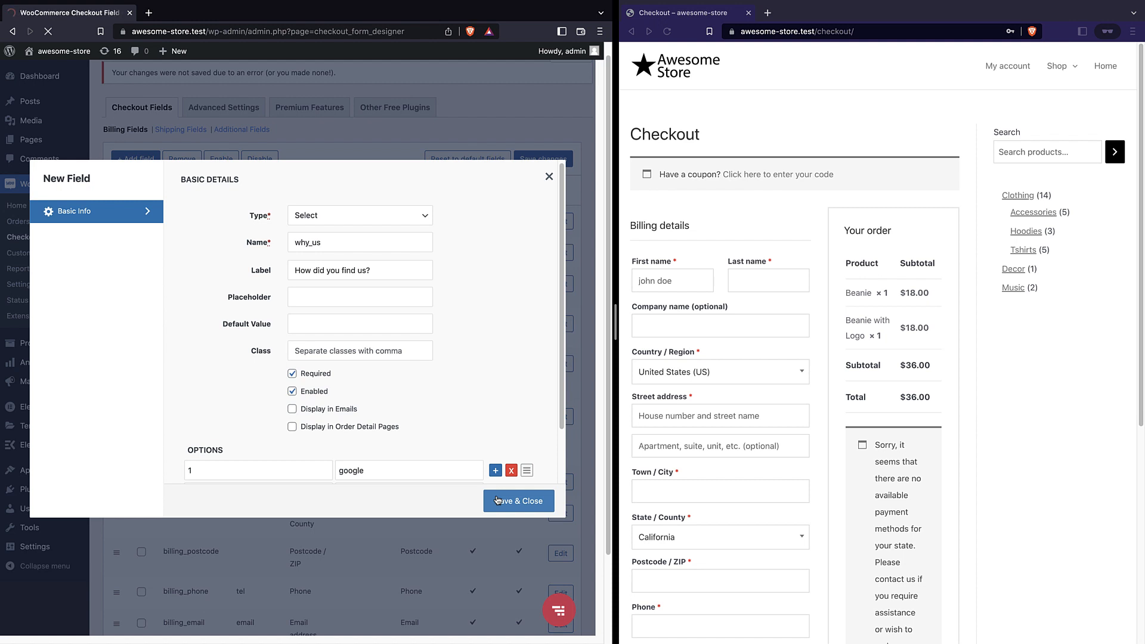
Move the why_us field to the top of the checkout fields list and save the order
scroll(411, 416, down, 5)
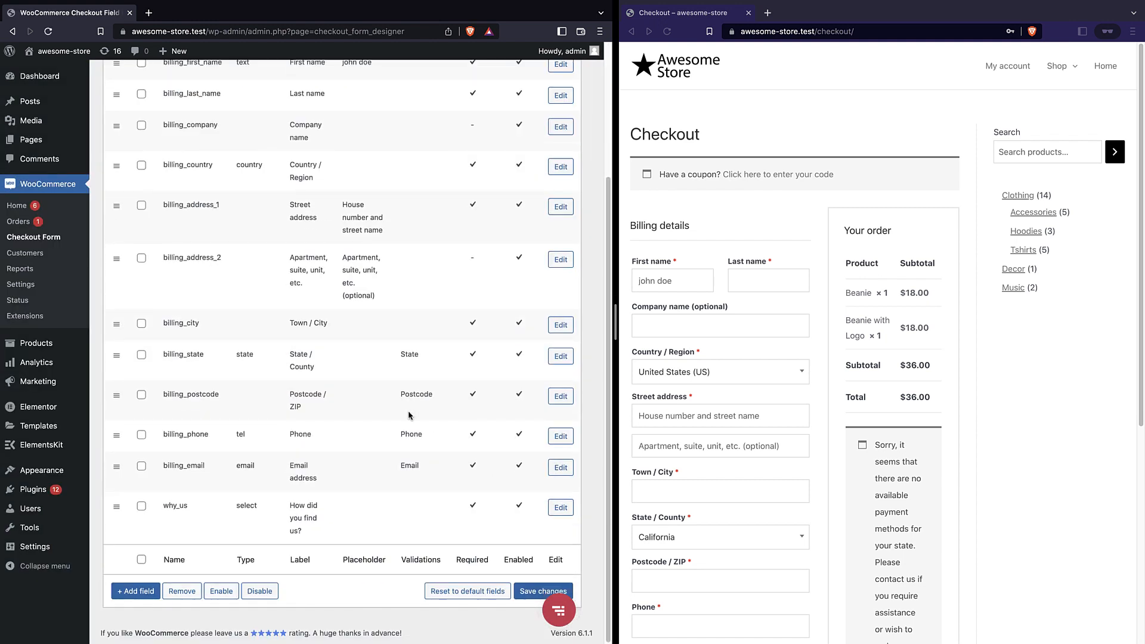
drag(116, 506, 156, 231)
scroll(197, 249, down, 3)
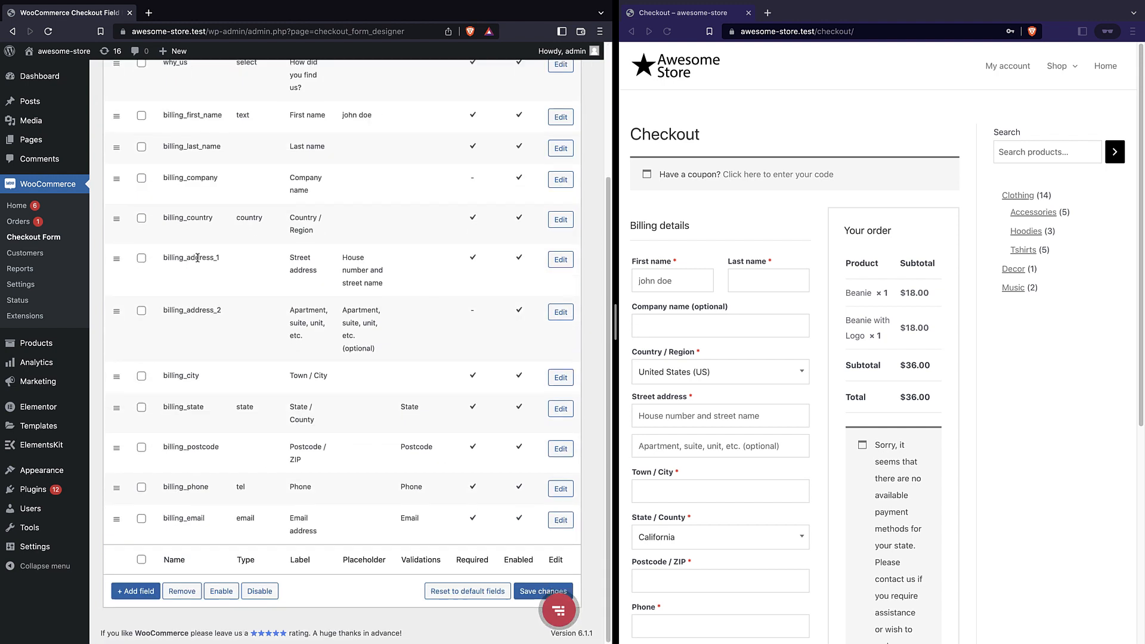
click(529, 592)
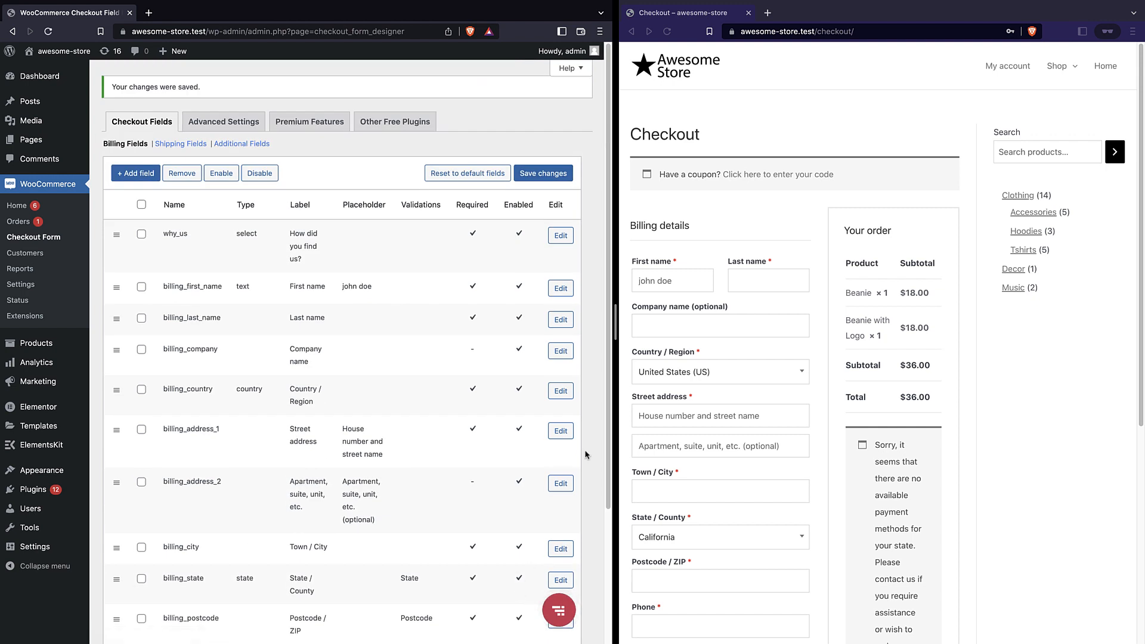
Reload the storefront checkout and pick google in 'How did you find us?'
click(668, 32)
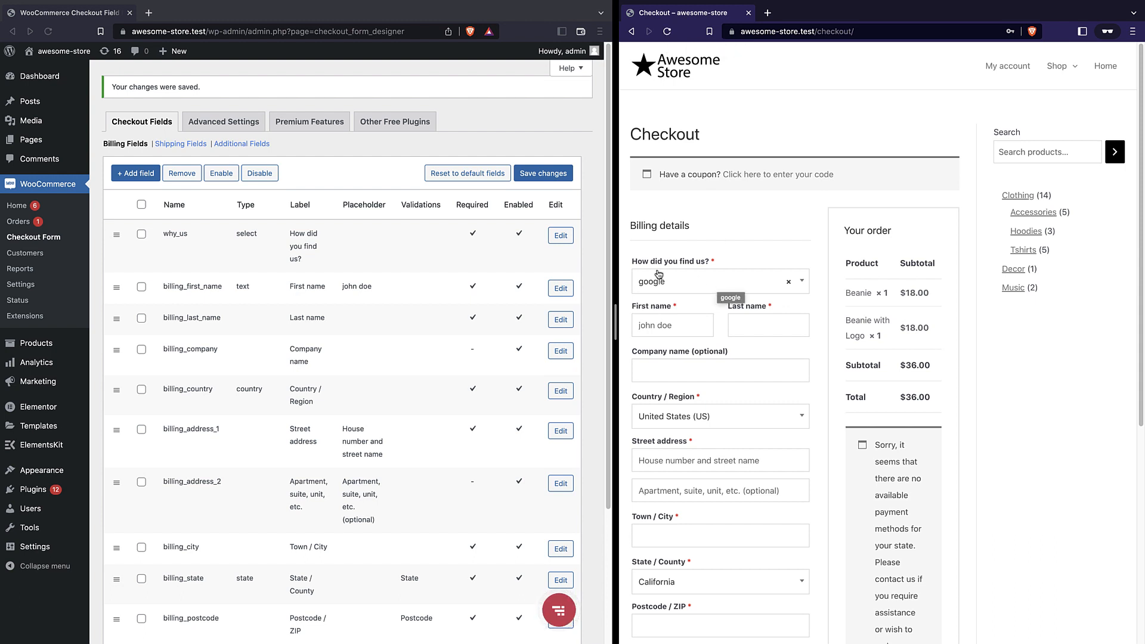
click(711, 288)
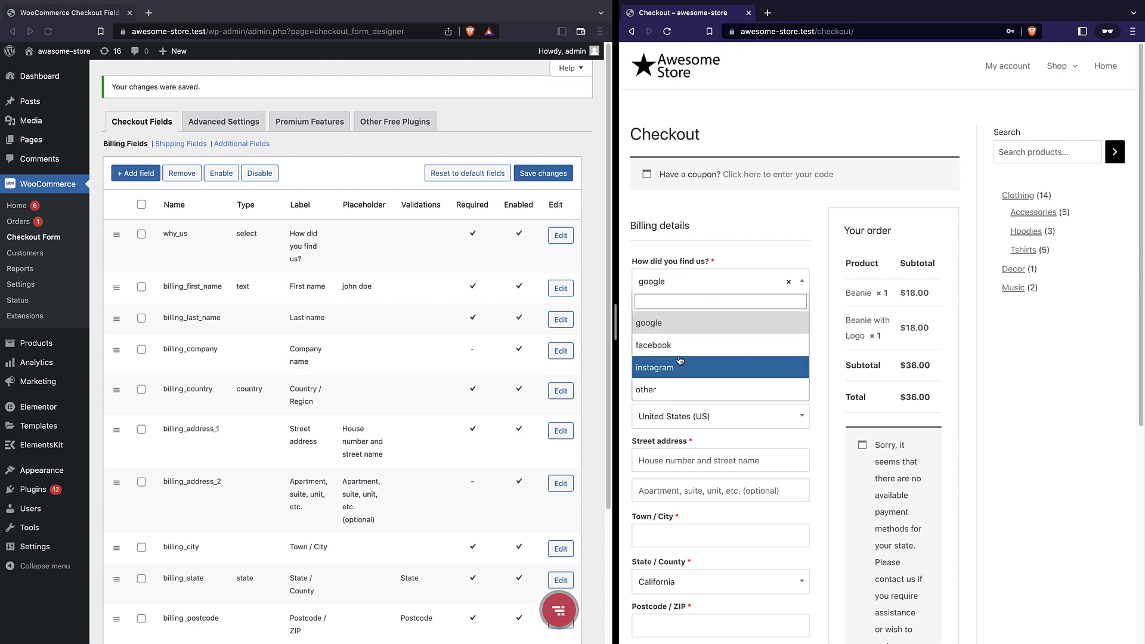
click(651, 278)
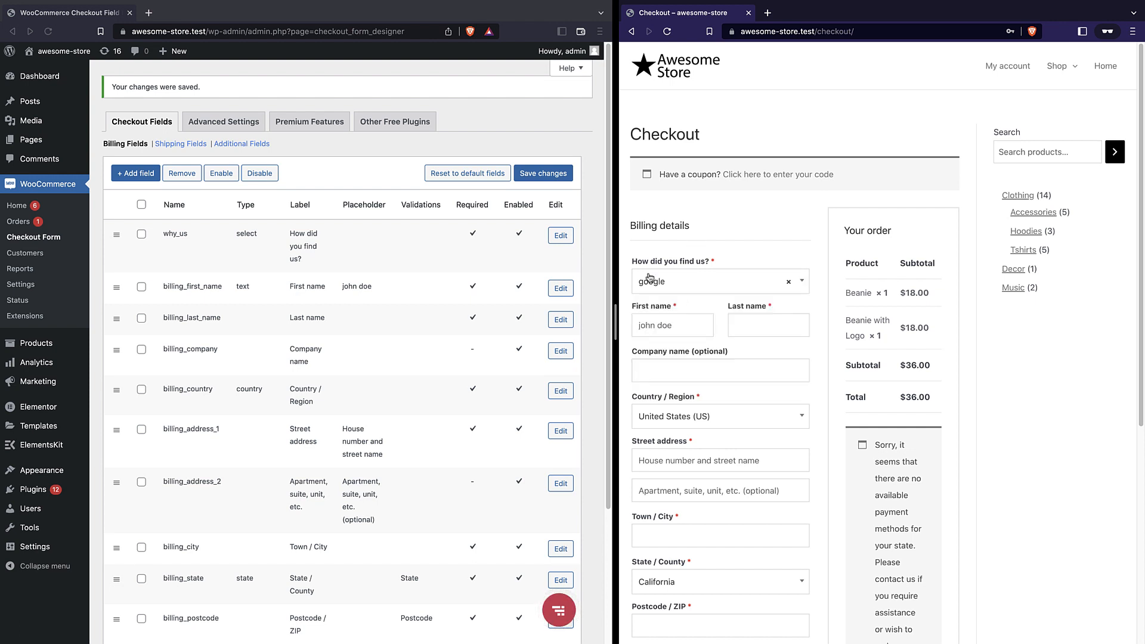
click(172, 149)
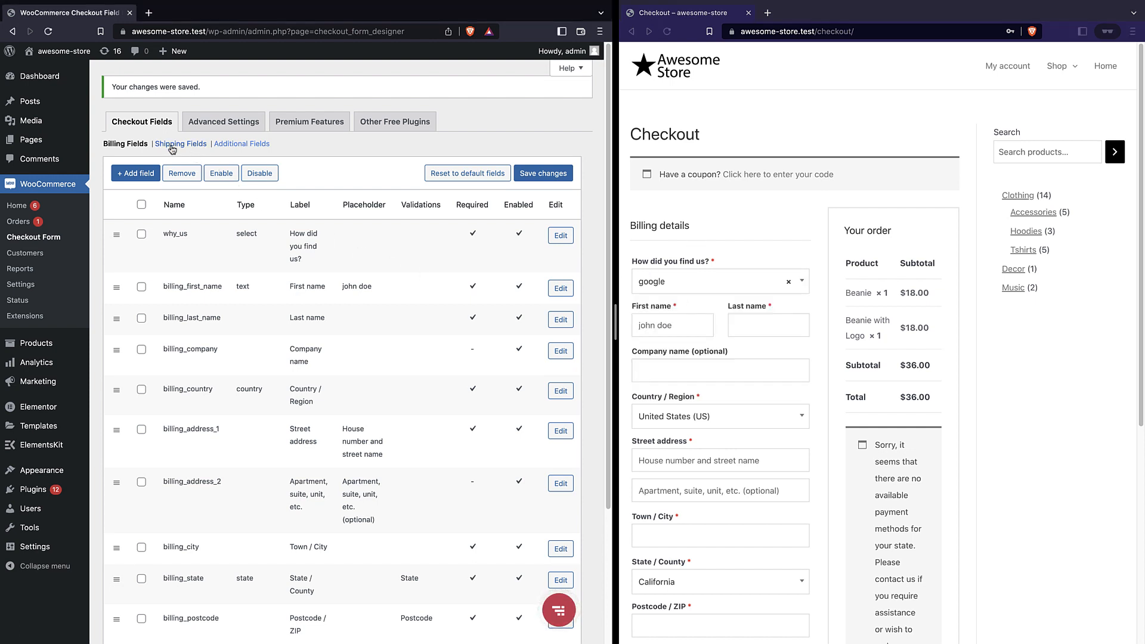
click(173, 147)
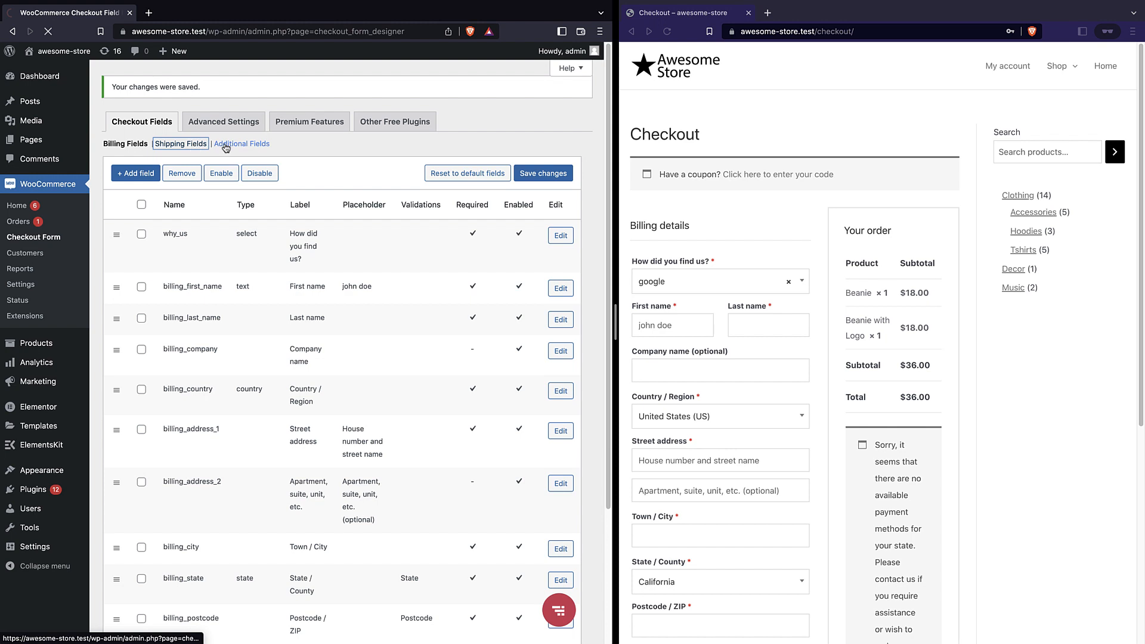
scroll(215, 168, down, 3)
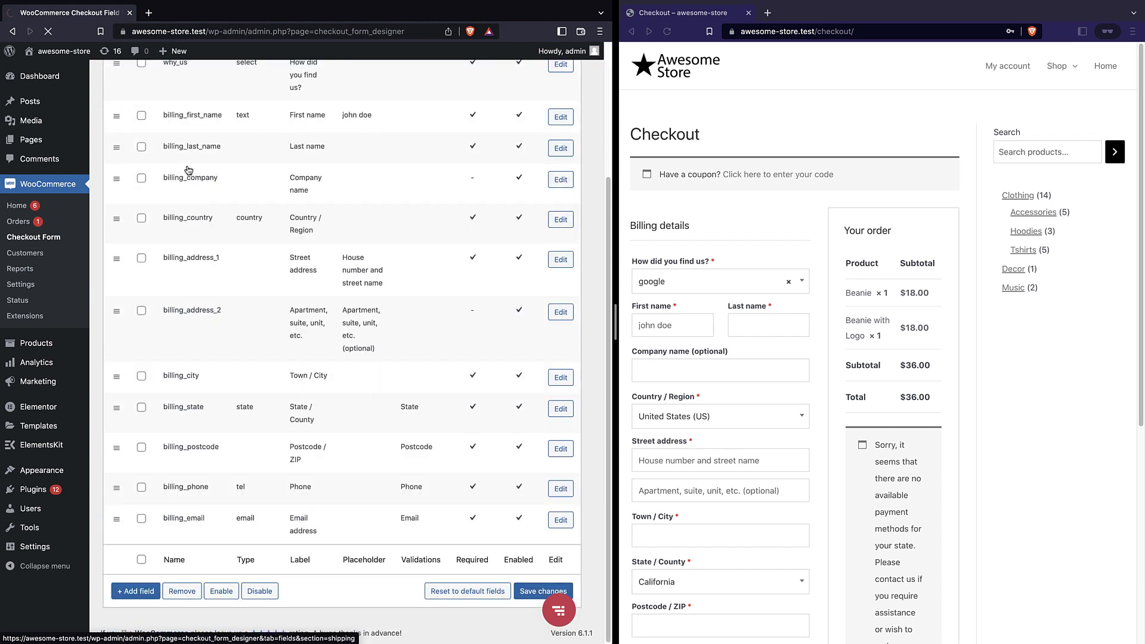
scroll(189, 173, up, 3)
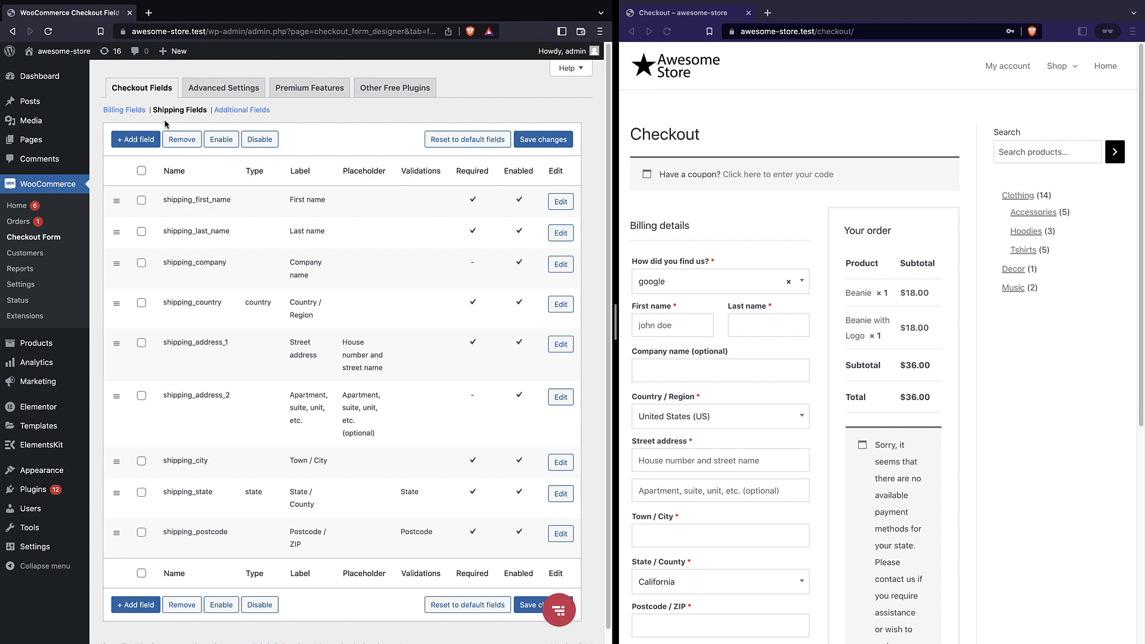
click(123, 112)
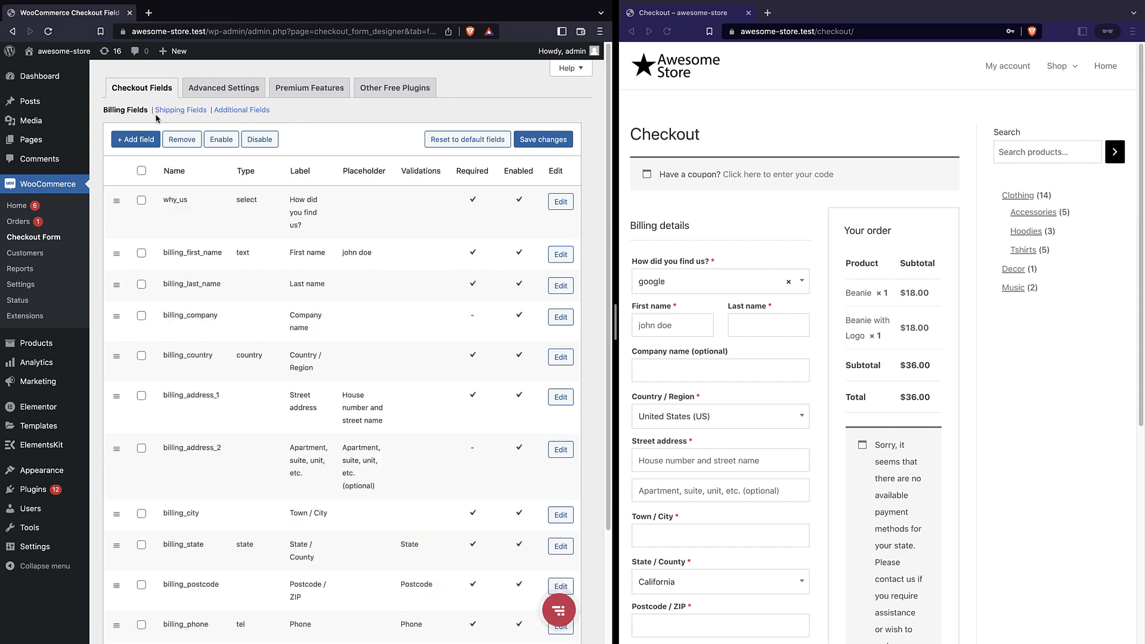
scroll(243, 190, down, 3)
scroll(242, 190, up, 3)
click(213, 88)
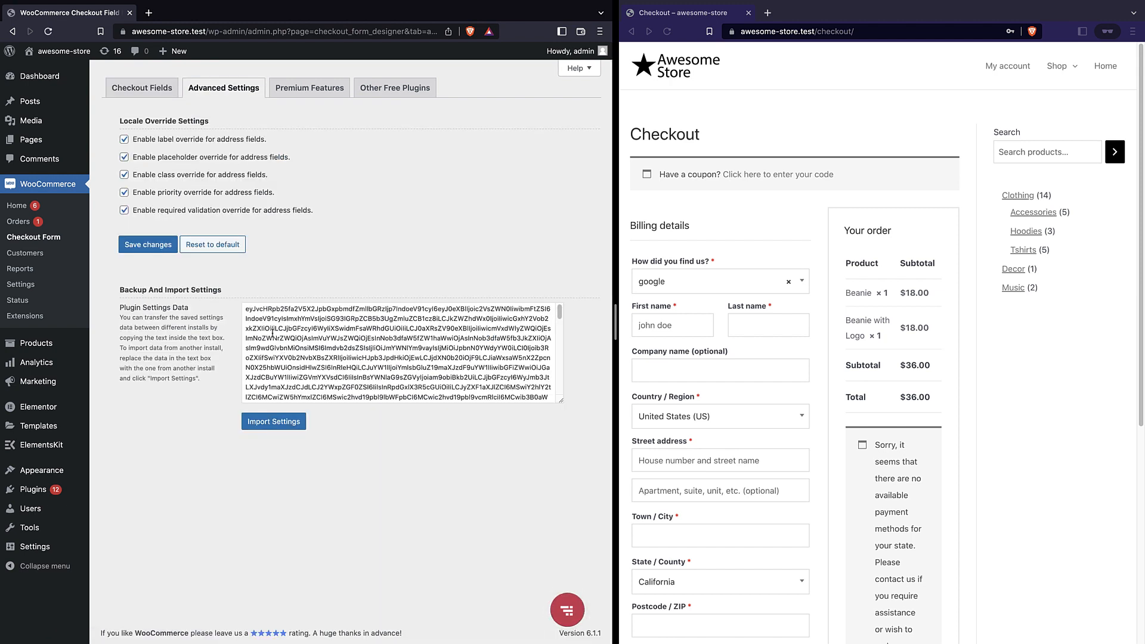
scroll(300, 327, down, 5)
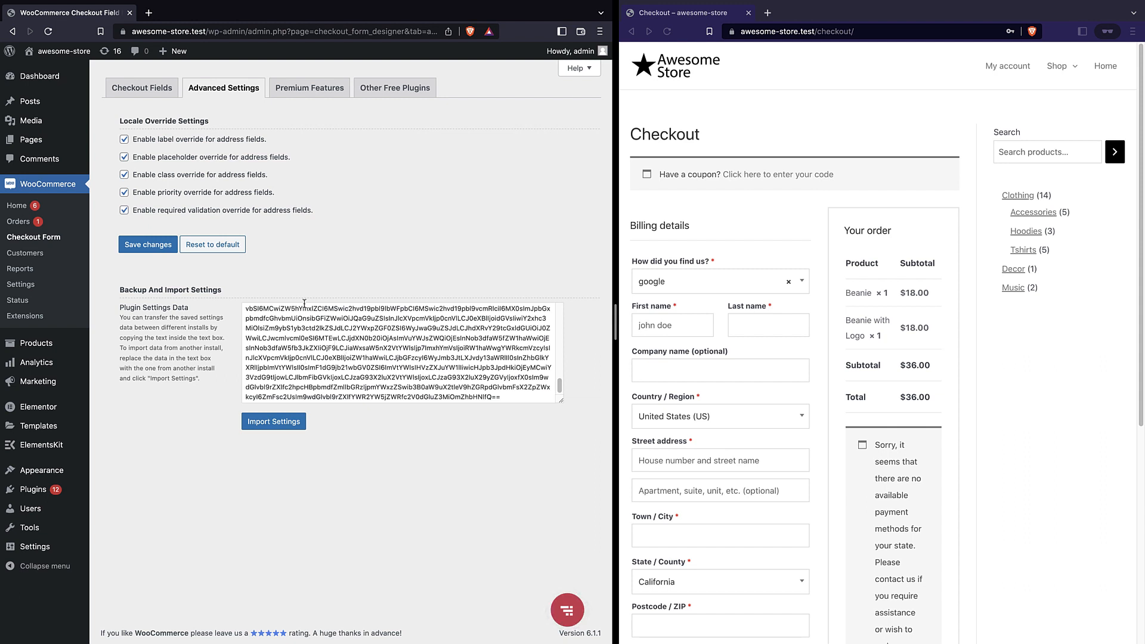
Select every billing field row except email, first name and last name
click(149, 90)
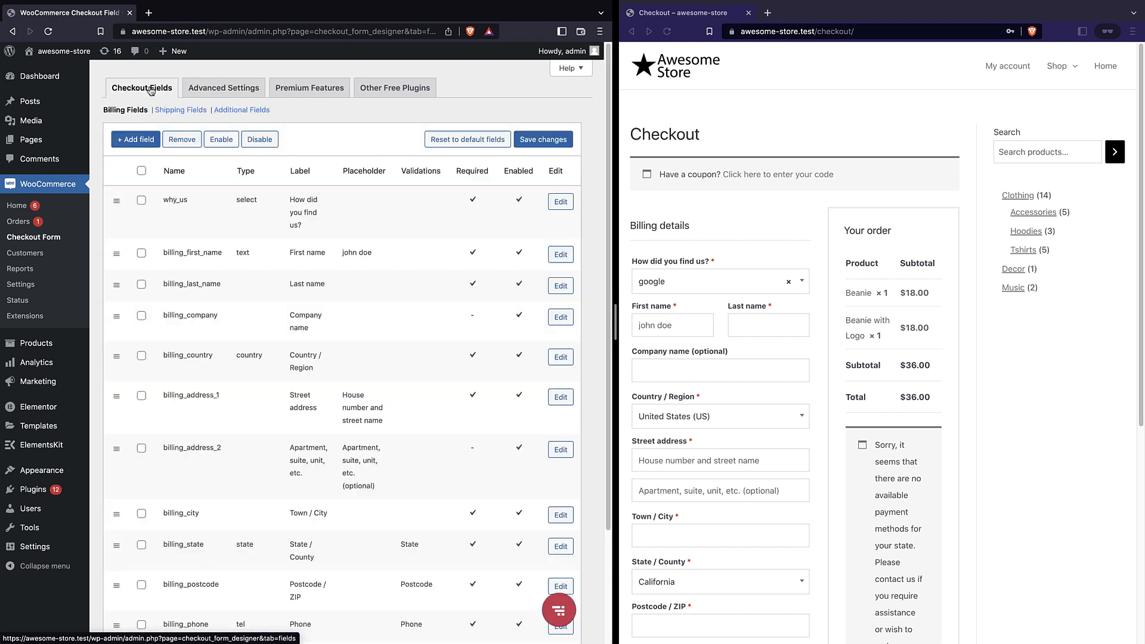
scroll(372, 204, down, 5)
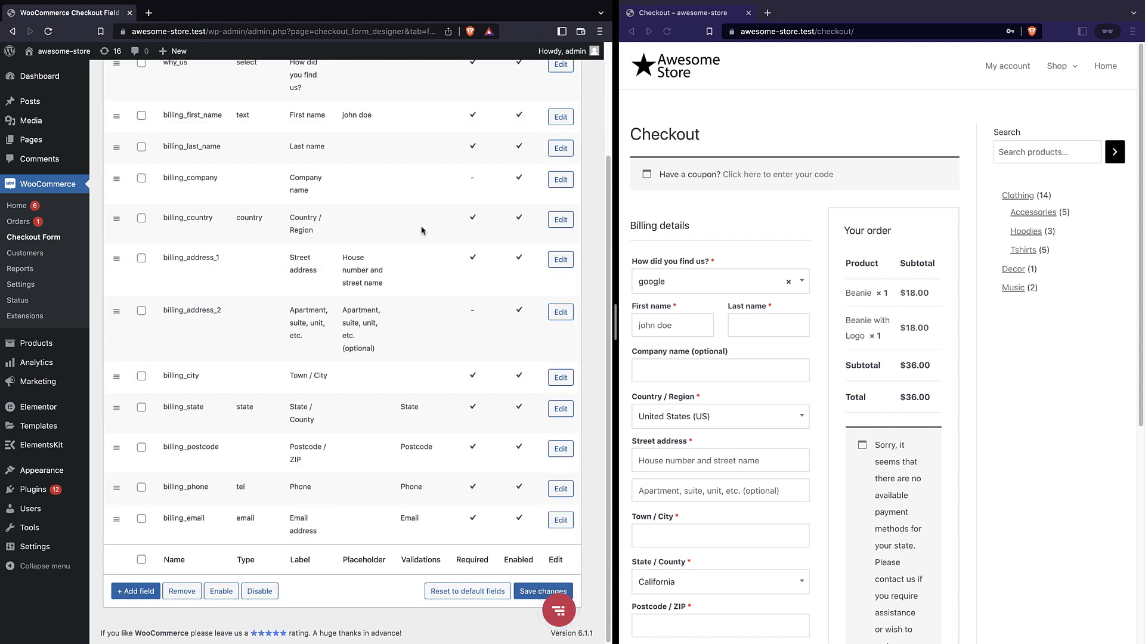
scroll(693, 311, down, 10)
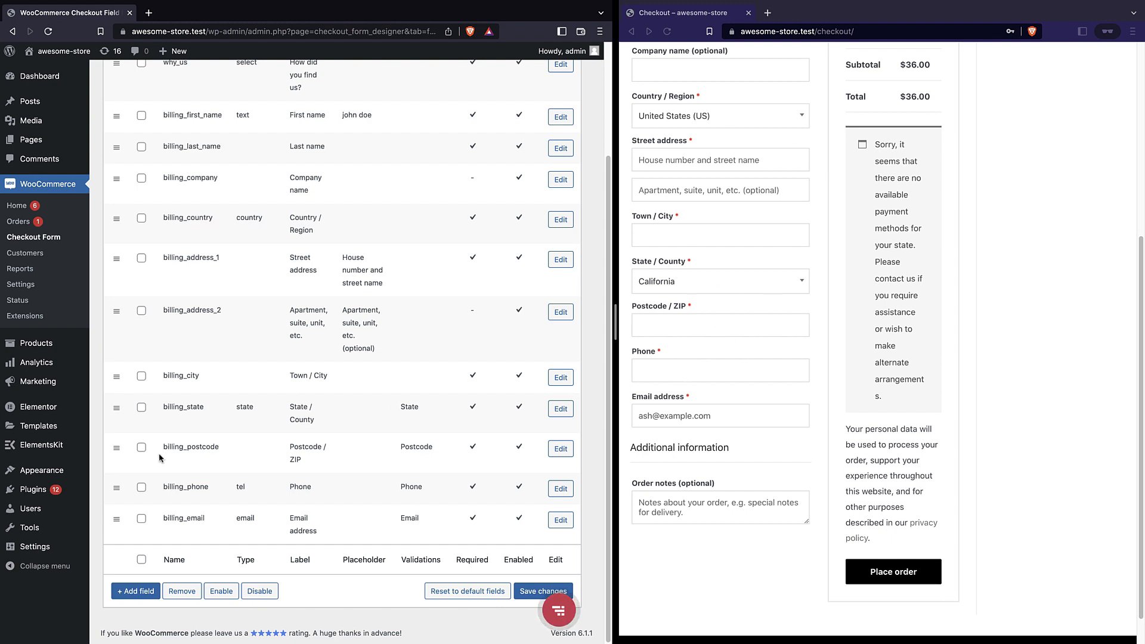
click(142, 560)
scroll(148, 194, up, 5)
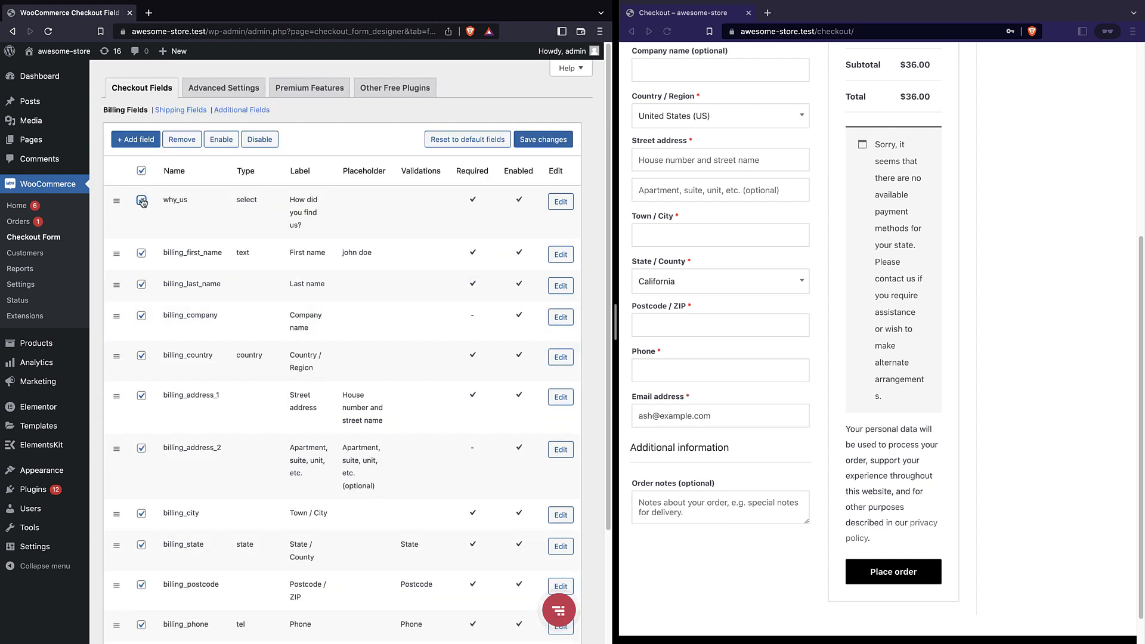
scroll(141, 201, down, 5)
click(141, 519)
scroll(198, 390, up, 5)
click(142, 253)
click(142, 285)
Disable the selected billing fields and save the changes
scroll(220, 226, down, 5)
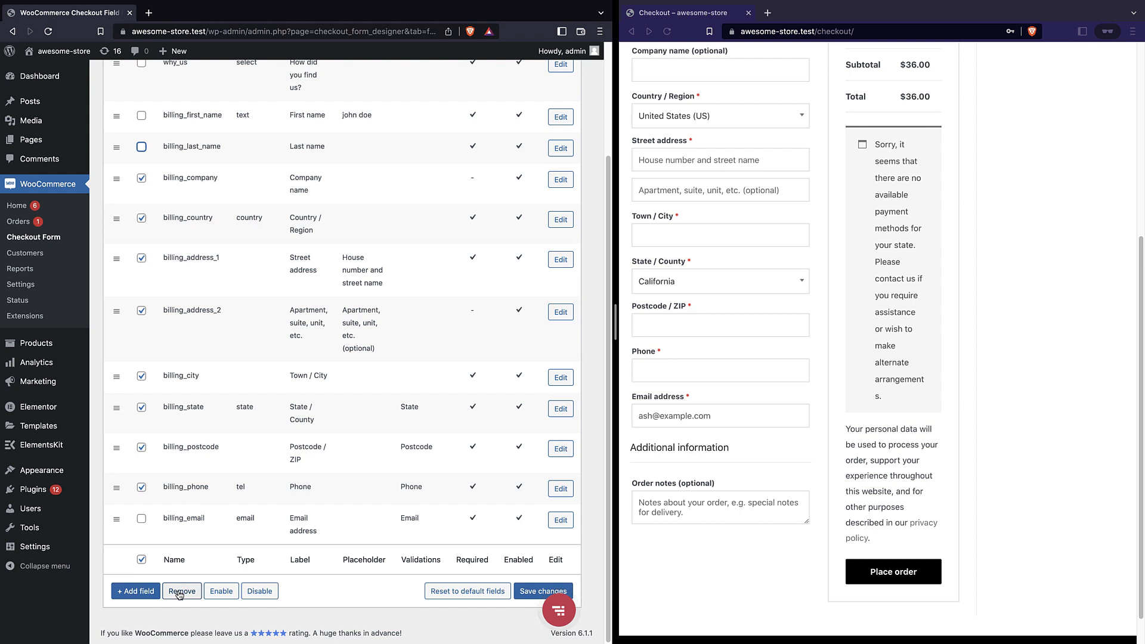
click(259, 592)
click(540, 591)
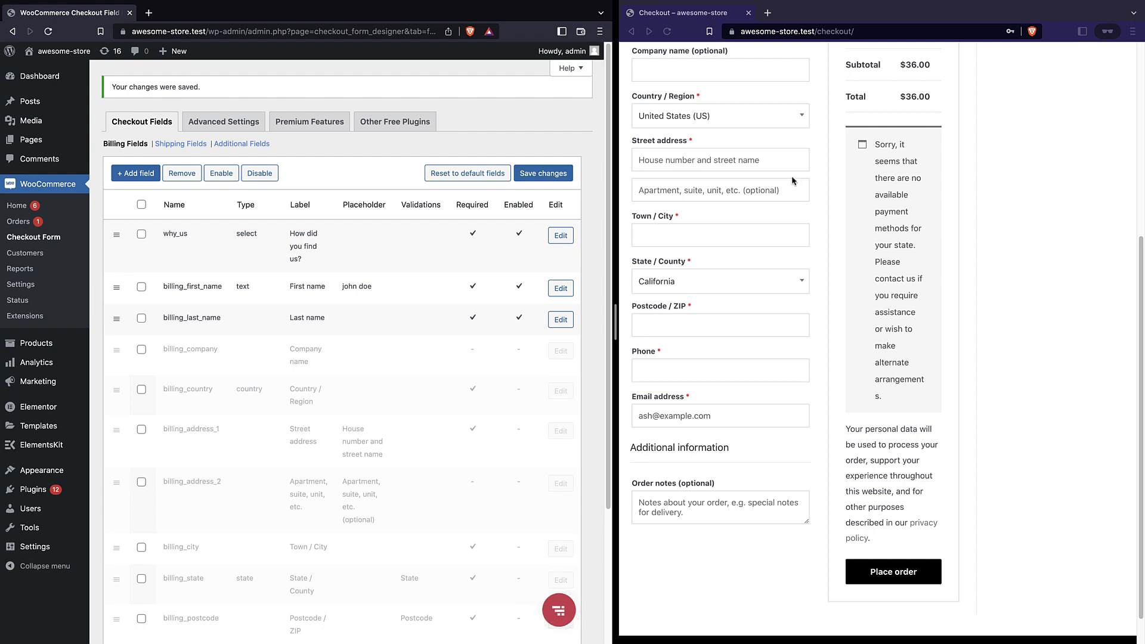
scroll(793, 177, up, 5)
On the reloaded checkout, fill in first and last name, keep the prefilled email, and submit the order
click(666, 32)
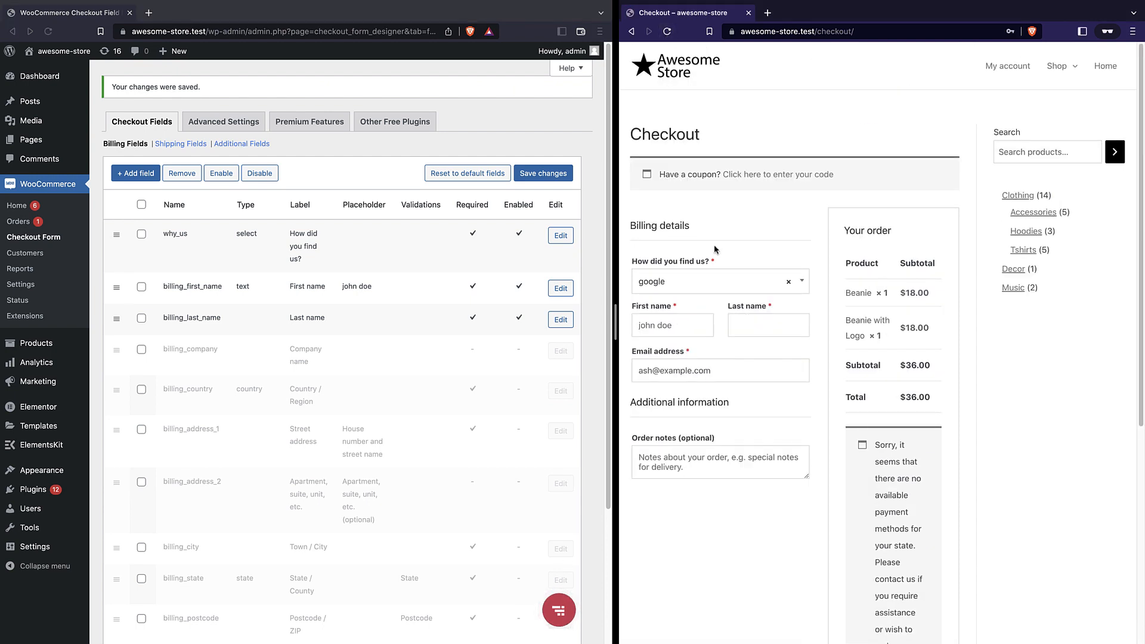
text(j)
text(ohn)
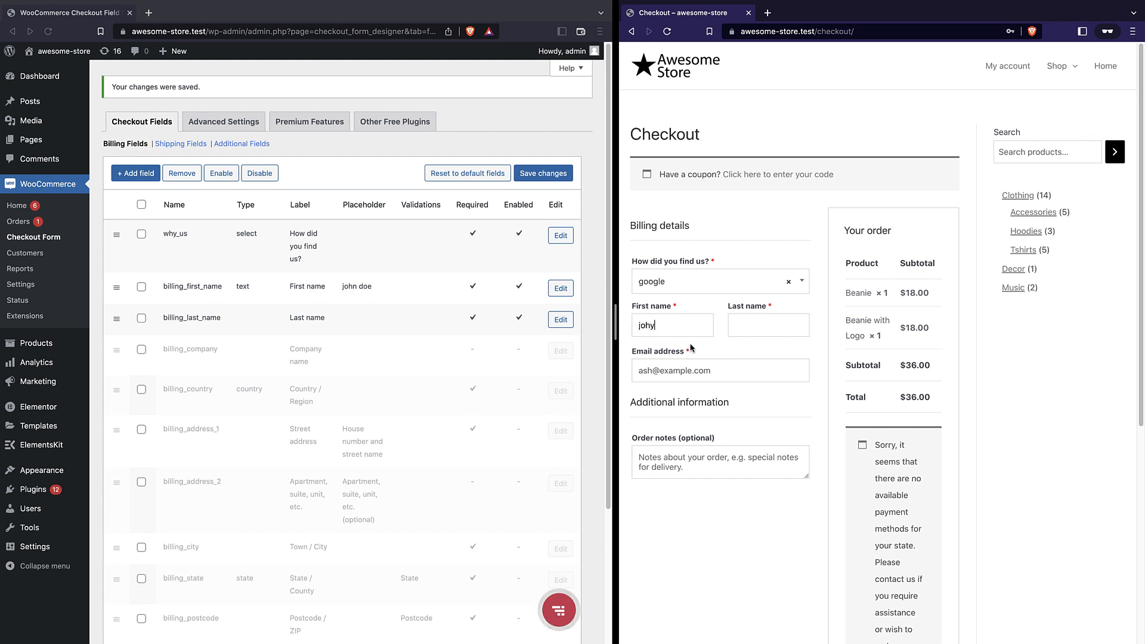
click(744, 326)
text(doe)
key(Tab)
triple_click(648, 370)
click(649, 371)
click(658, 483)
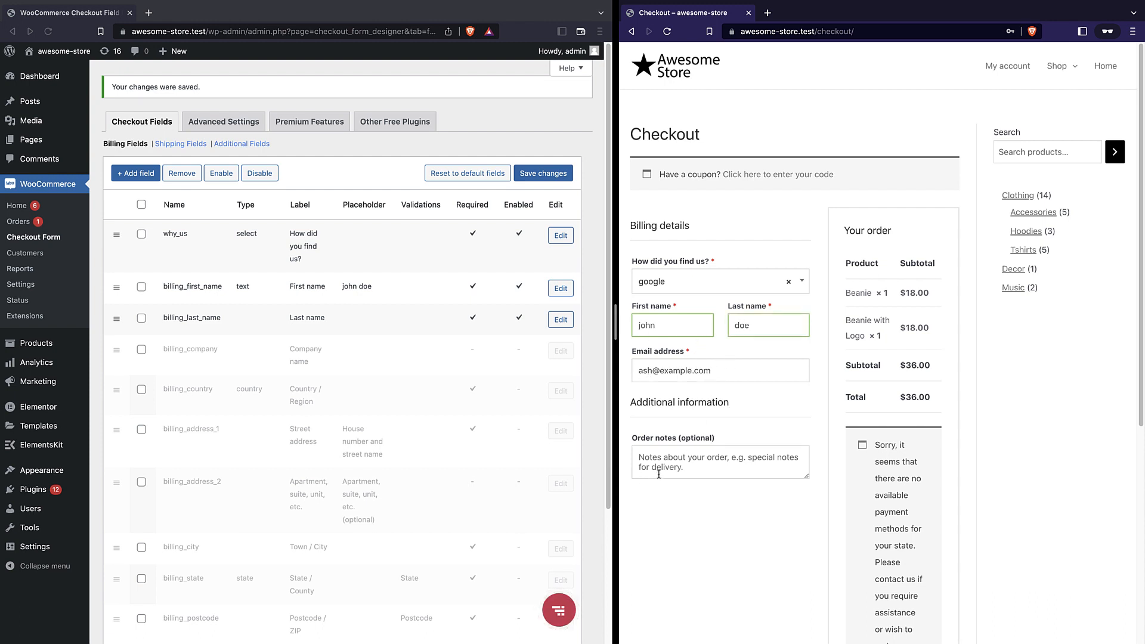
scroll(886, 232, down, 5)
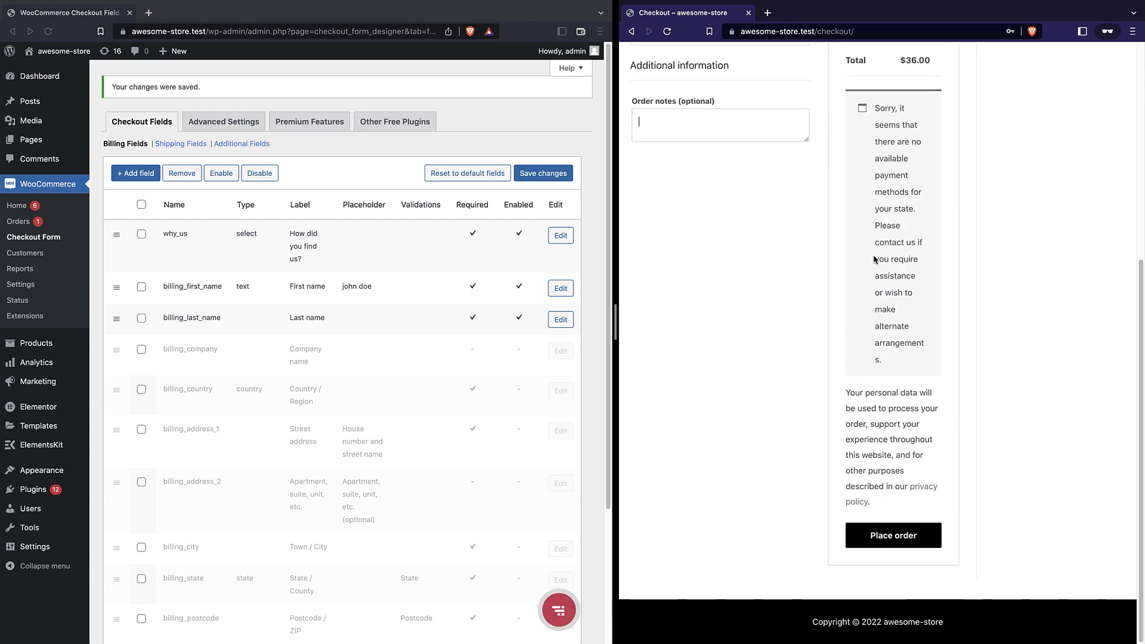
click(889, 535)
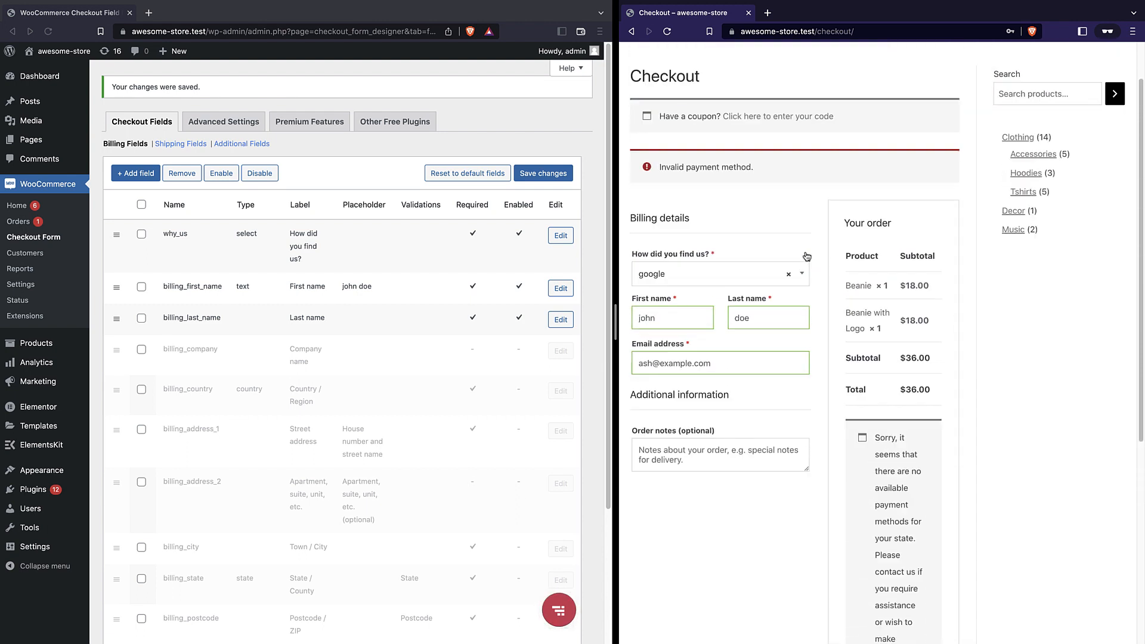
Apply the coupon 'free' and place the order at a $0.00 total
scroll(806, 256, up, 1)
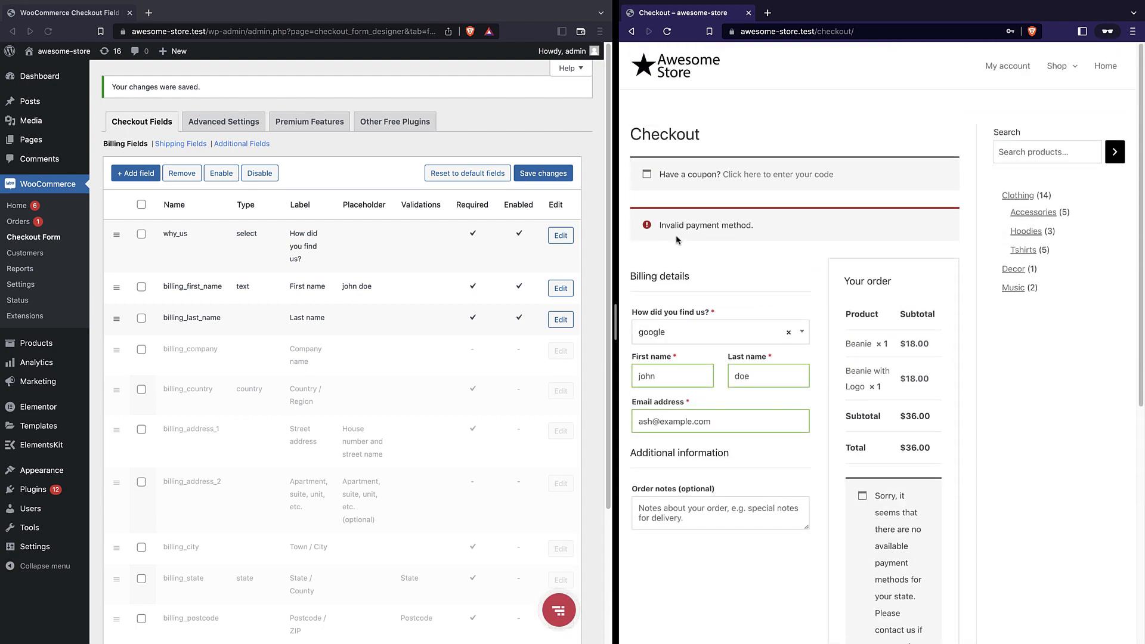
click(746, 174)
click(646, 264)
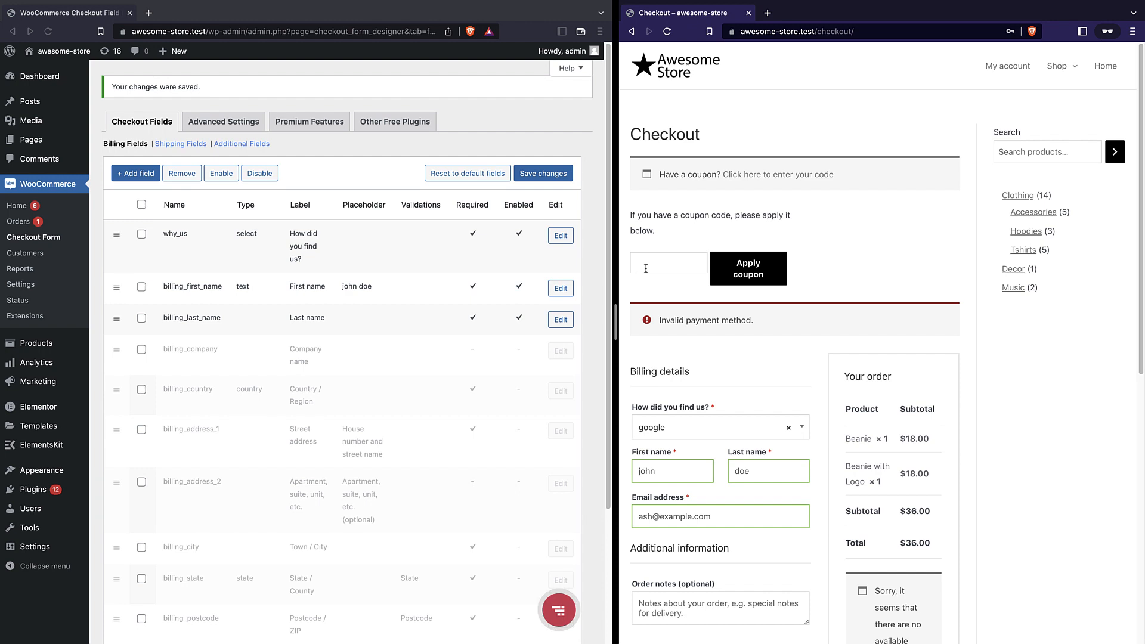
text(free)
click(749, 268)
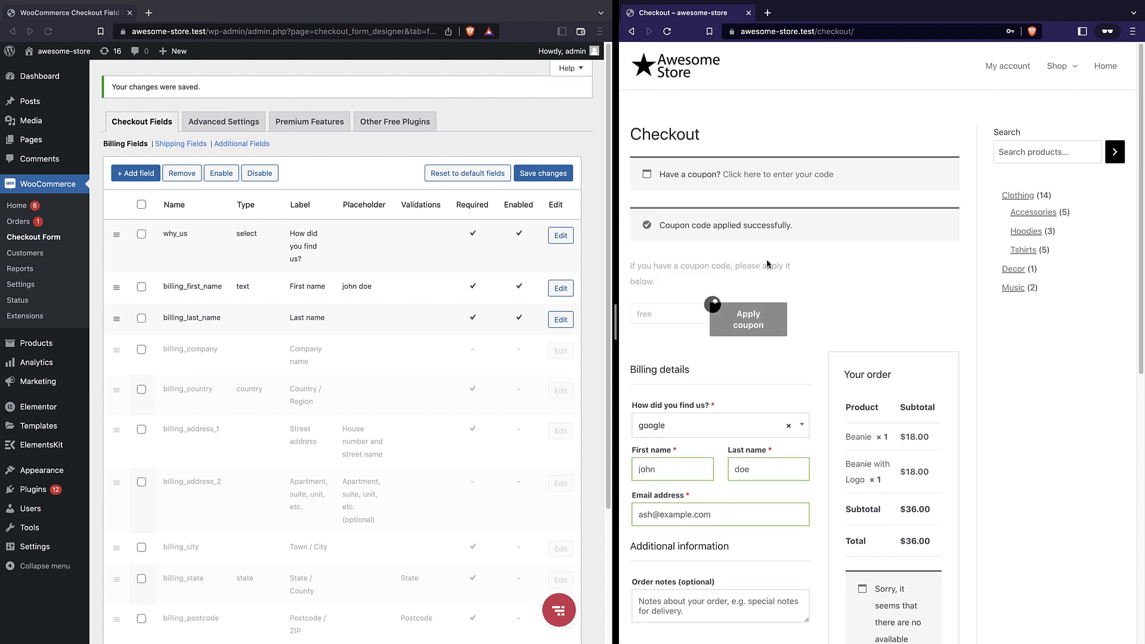
scroll(859, 270, down, 3)
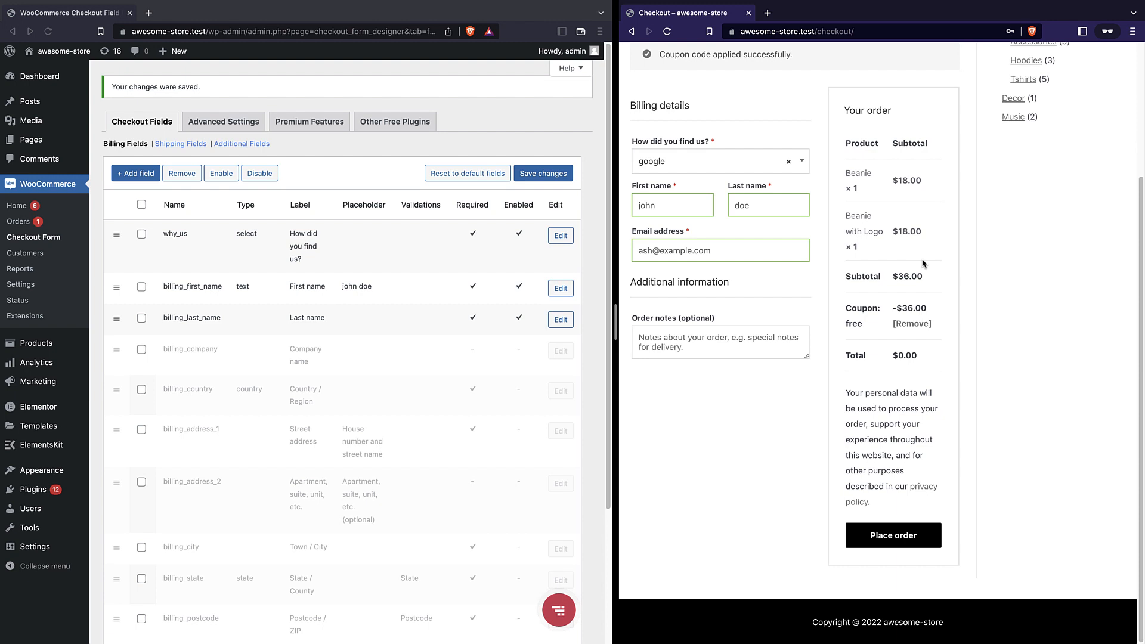
click(878, 533)
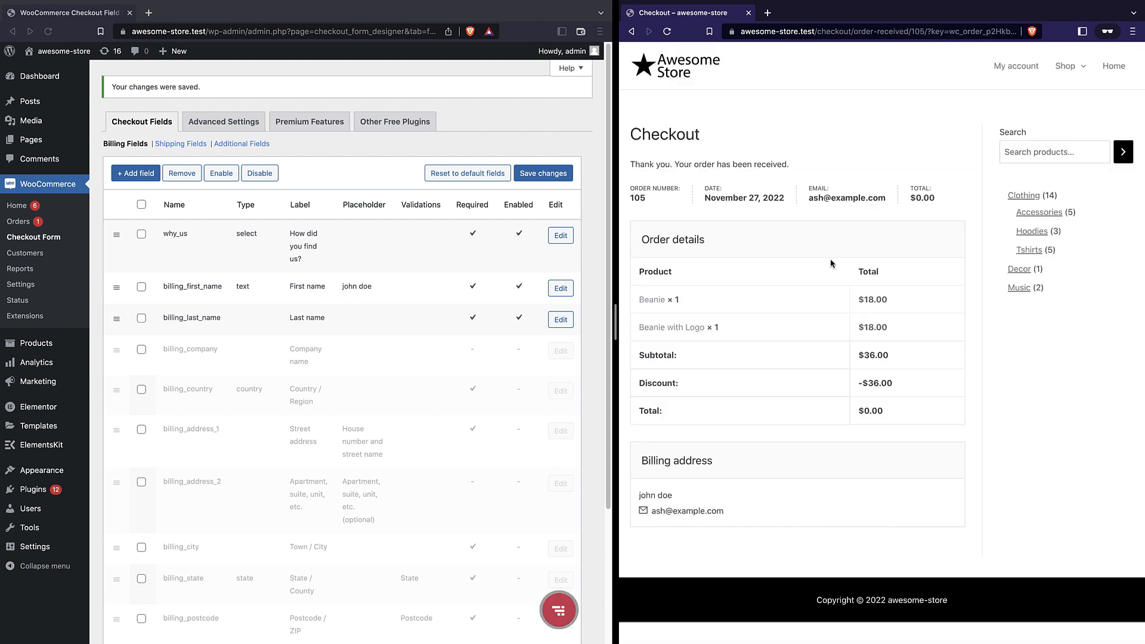
Open the newest order from WooCommerce > Orders and scroll to its why_us custom field
click(532, 279)
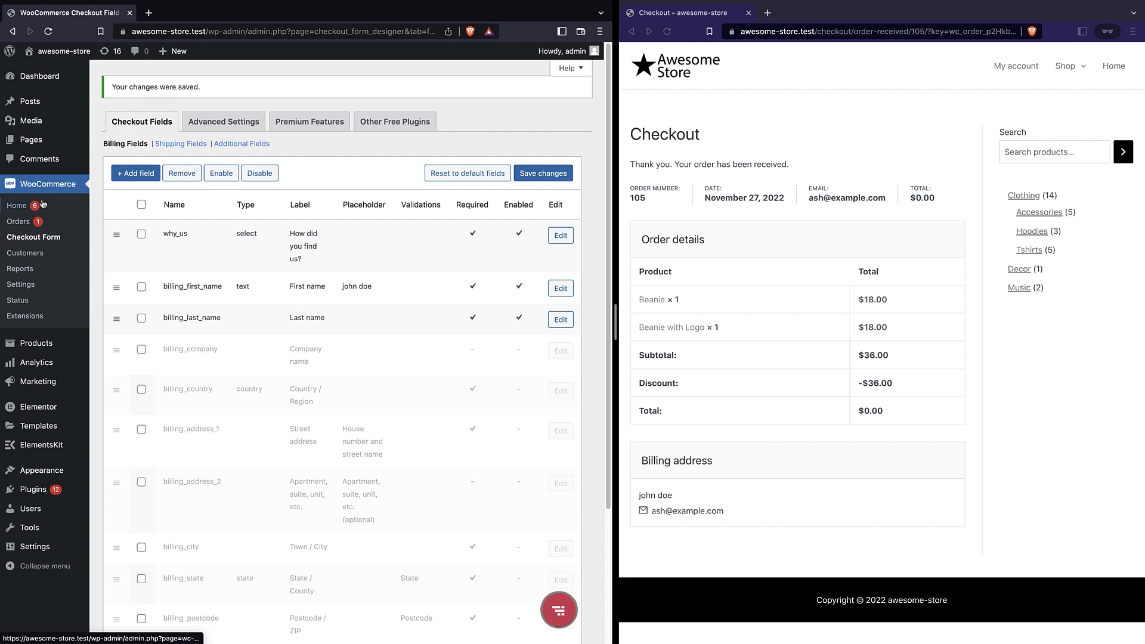
click(24, 223)
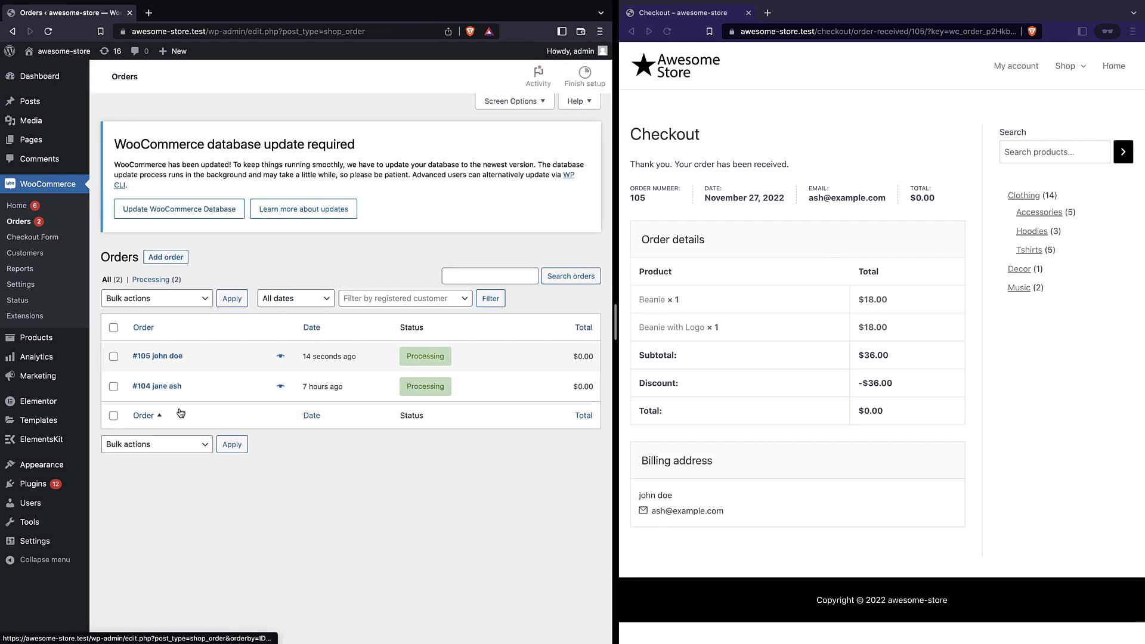
click(173, 356)
scroll(247, 318, down, 10)
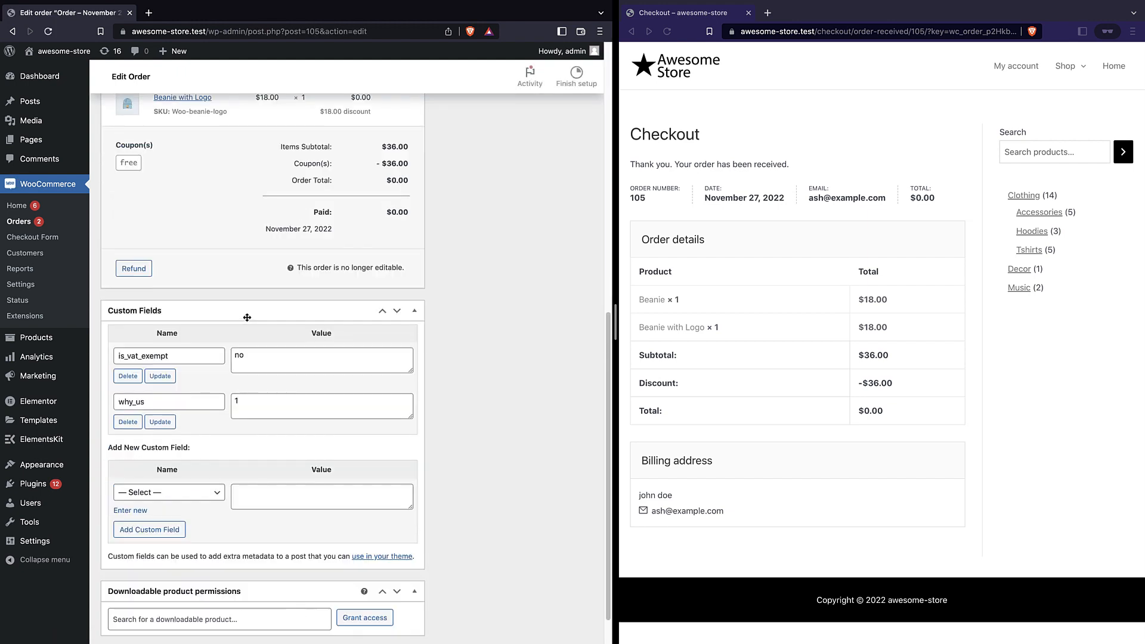